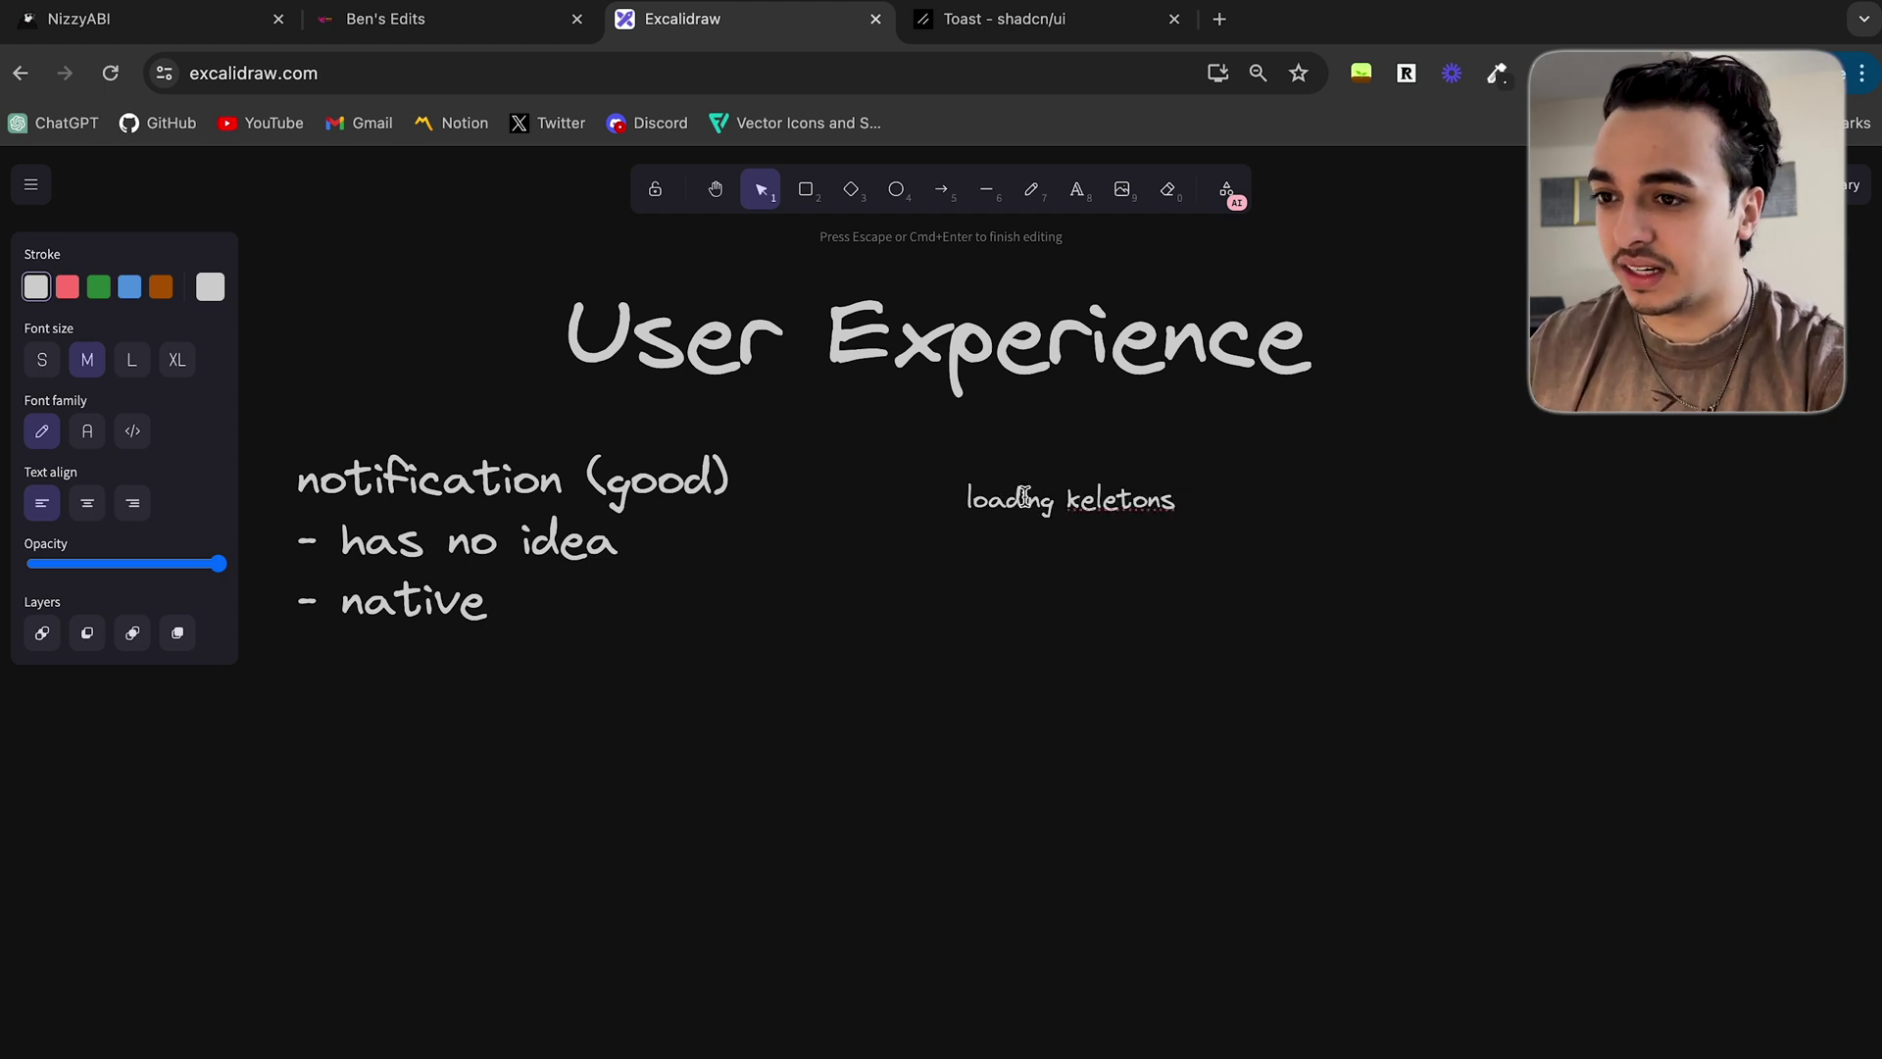
- Finish the 'loading & skeletons' heading, align it with the notification notes, then go to NizzyABI
text(& s)
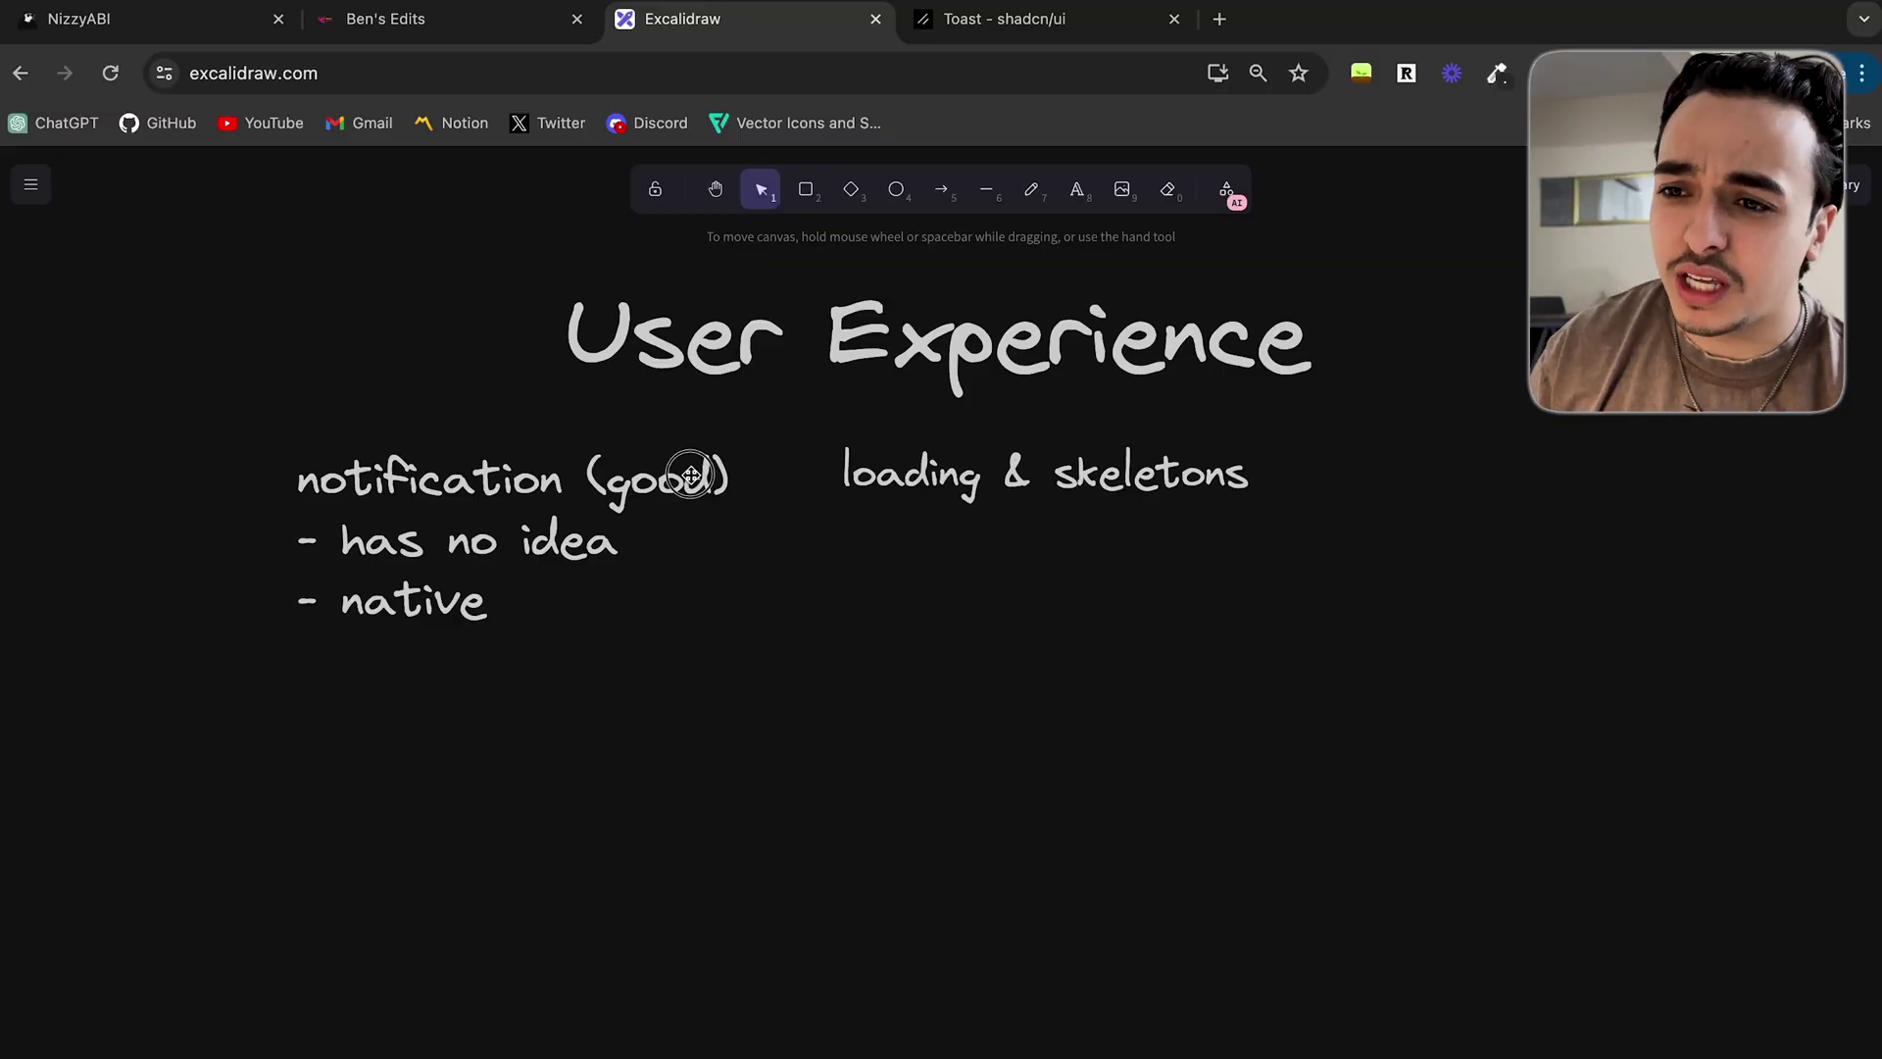
drag(691, 475, 650, 458)
drag(965, 470, 929, 466)
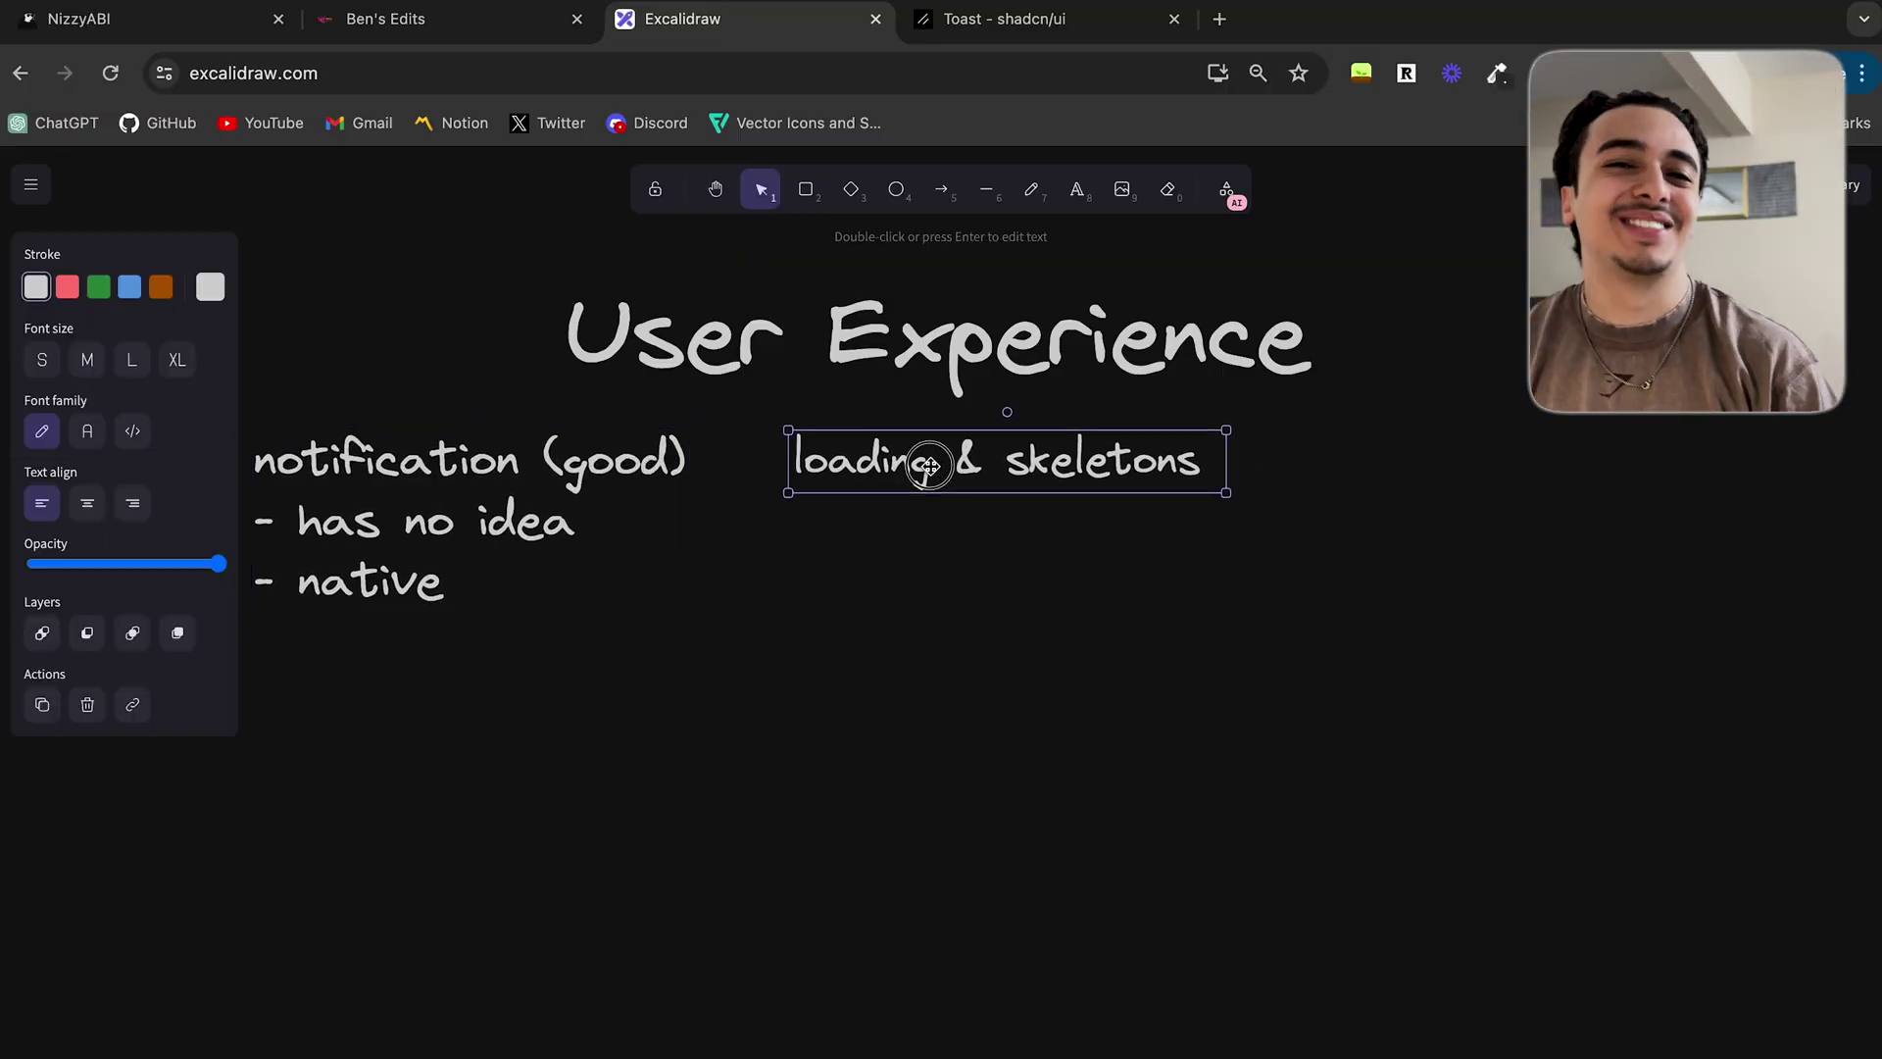
mouse_move(1066, 449)
mouse_down()
mouse_move(1082, 450)
mouse_move(1055, 449)
mouse_up()
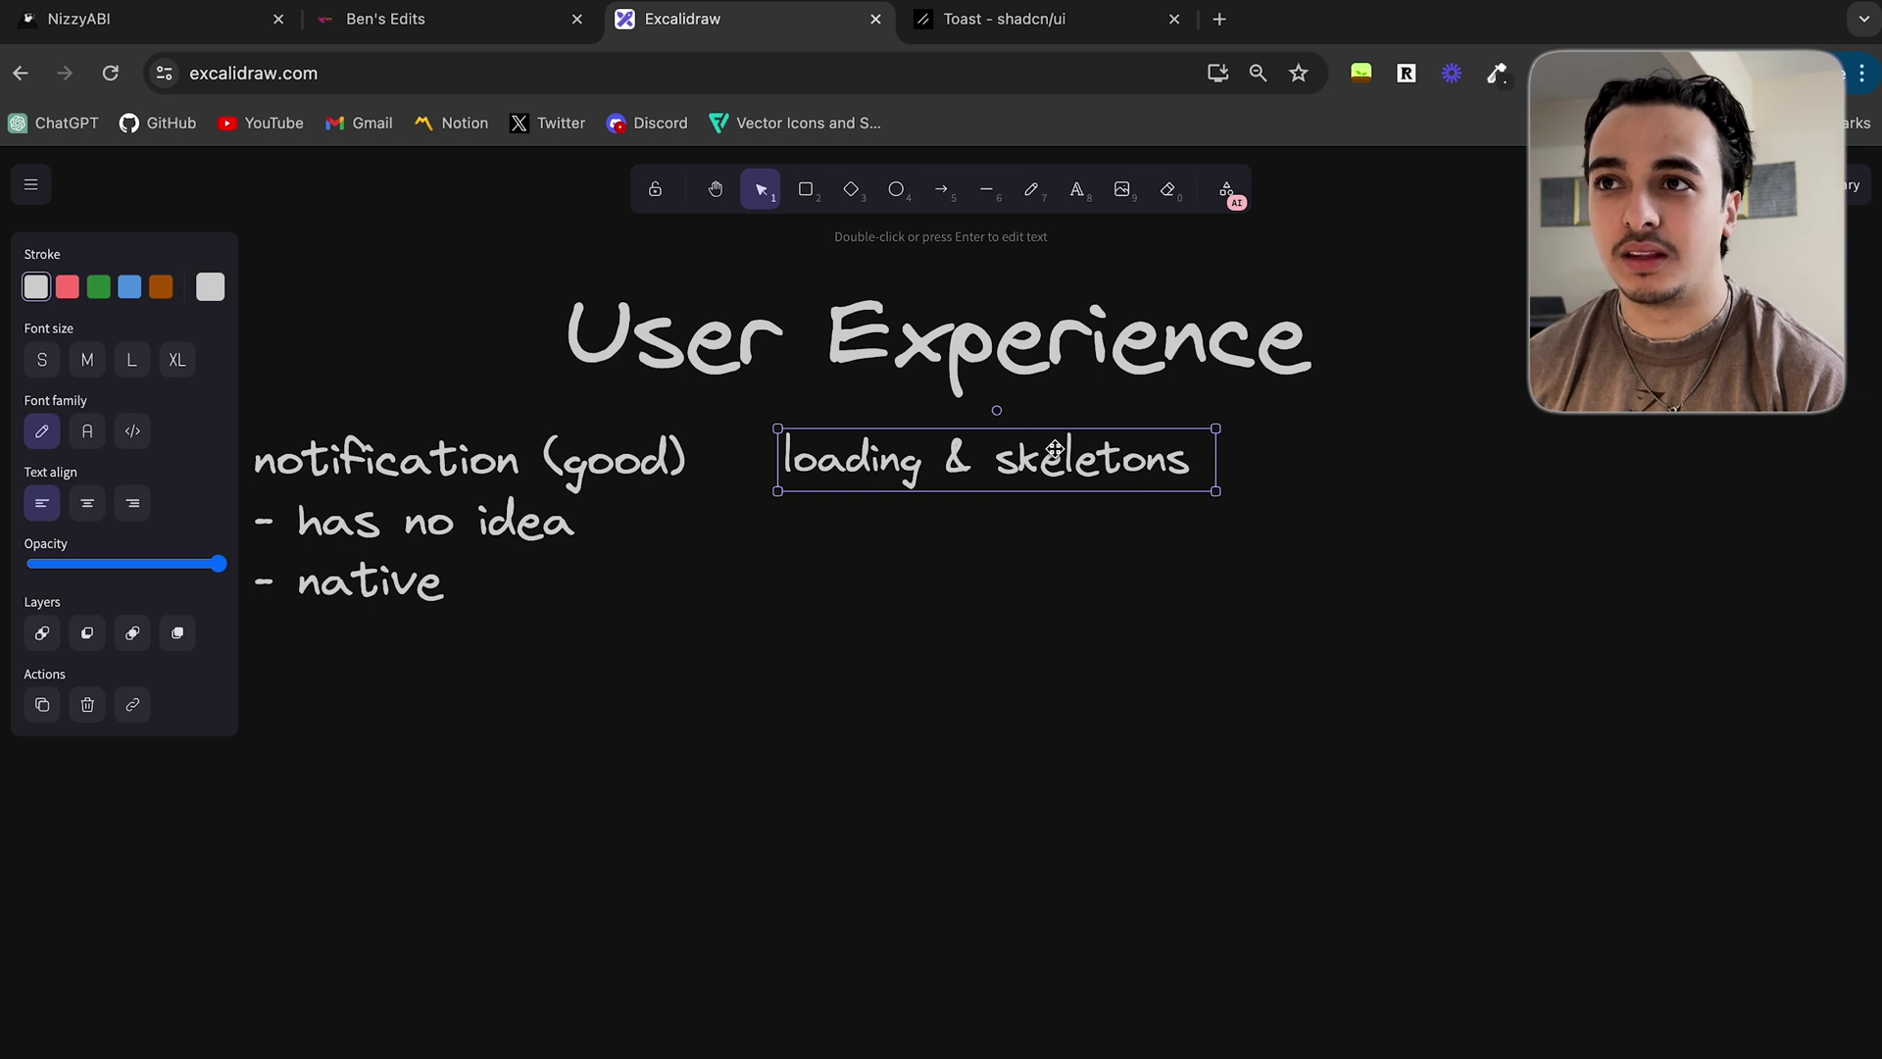
click(169, 30)
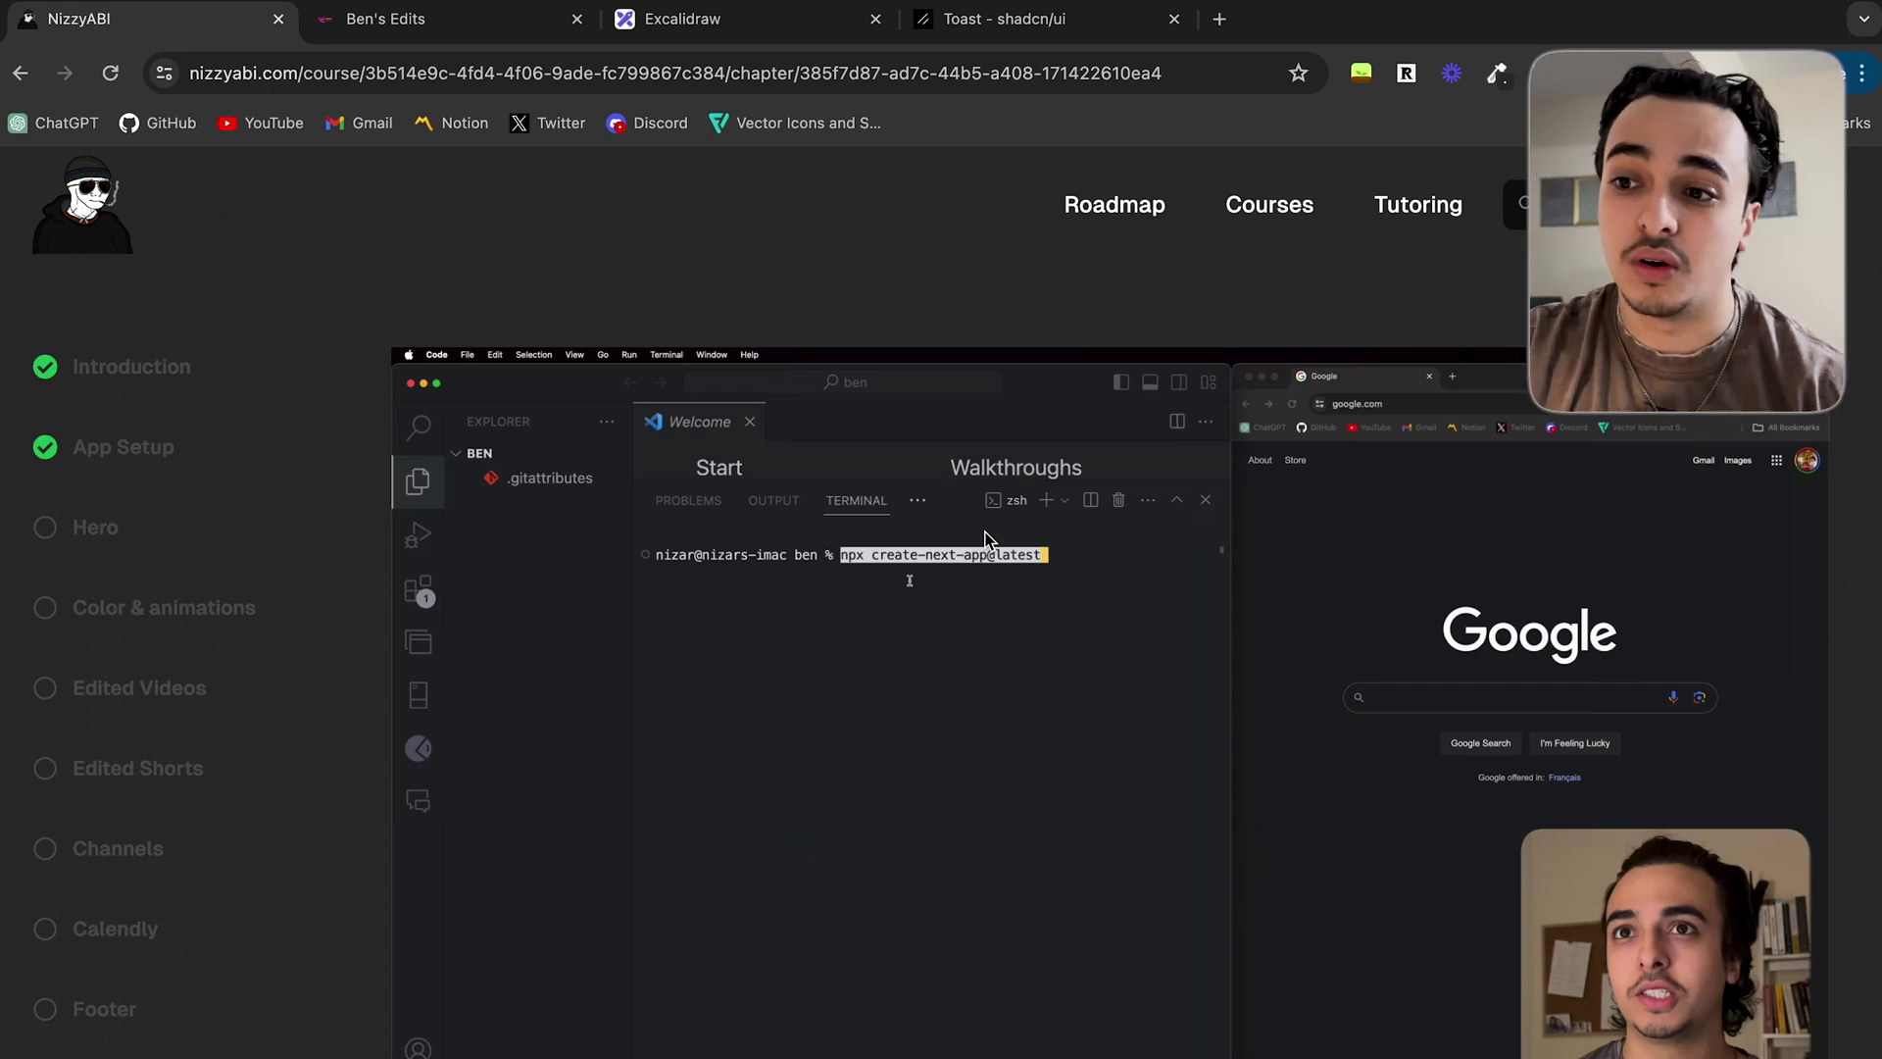
- Zoom the NizzyABI page to 175% and create a test course titled 'ggrg5'
scroll(1419, 768, down, 3)
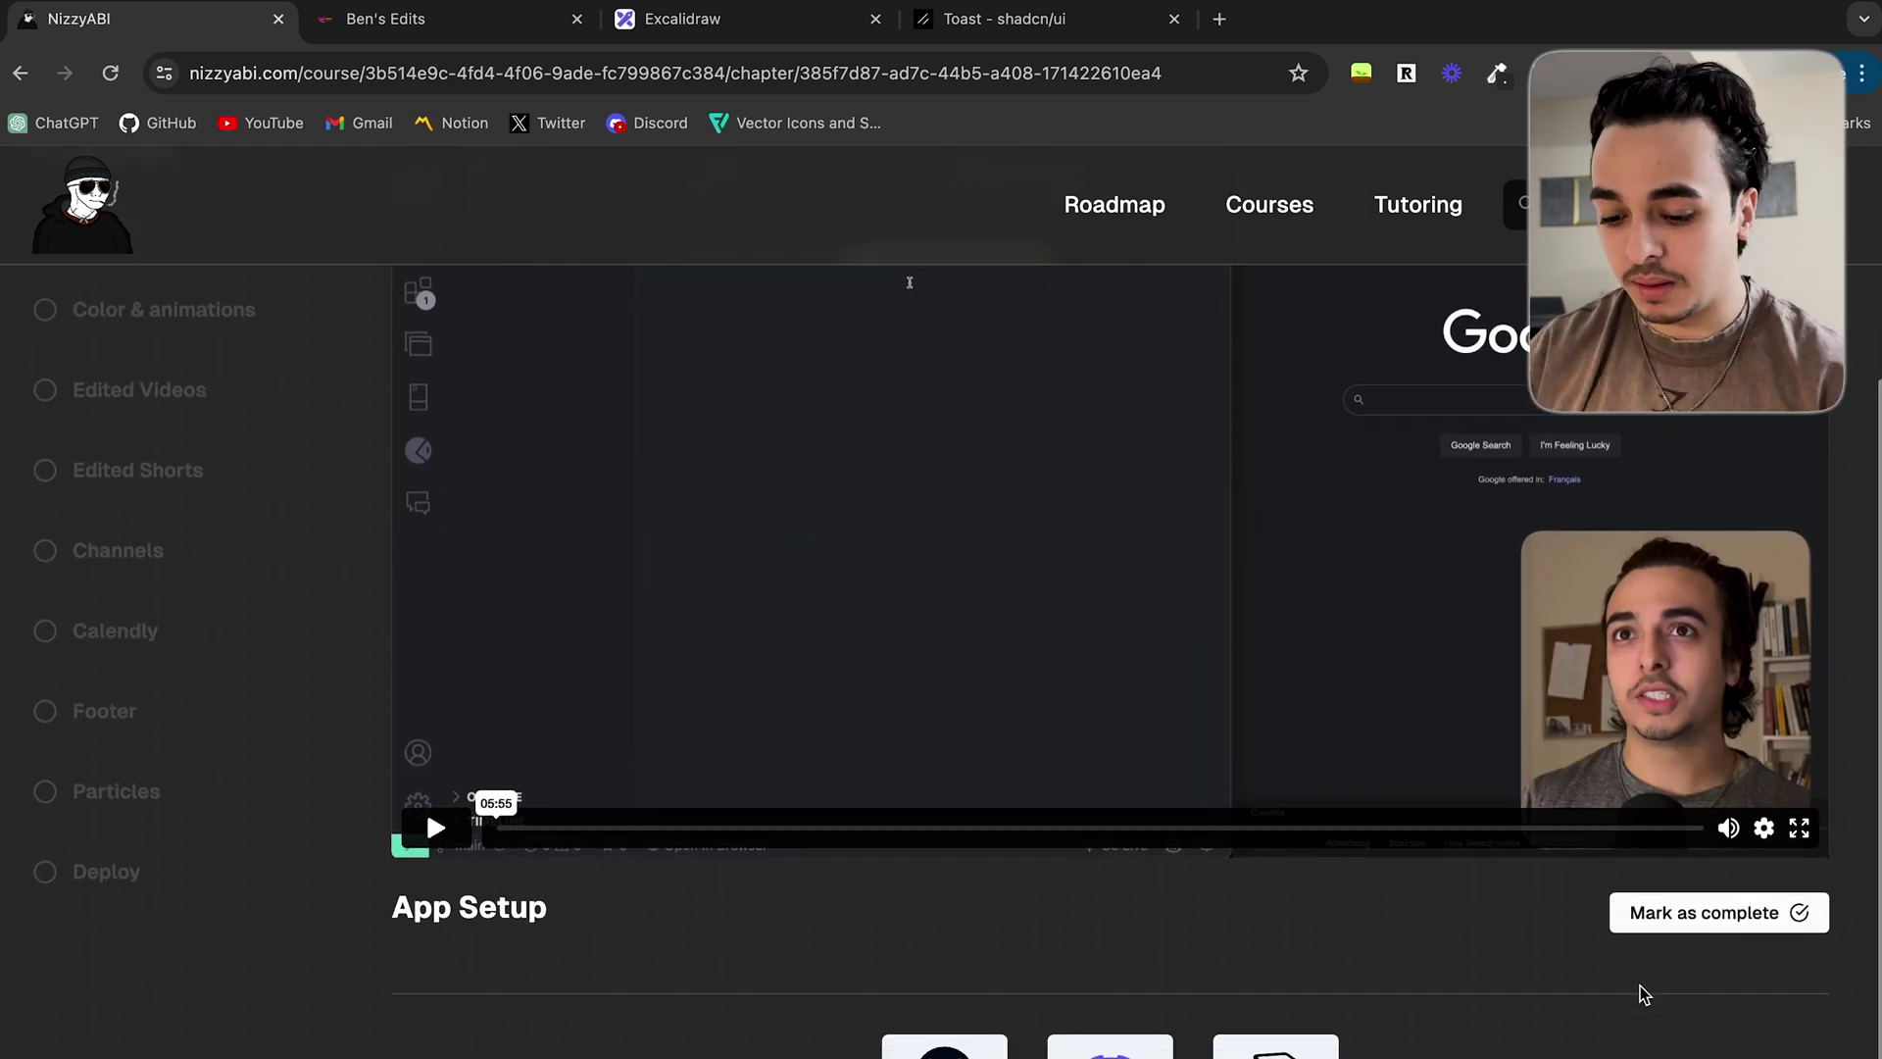
key(ctrl+plus)
key(ctrl+plus)
key(ctrl+plus)
key(ctrl+plus)
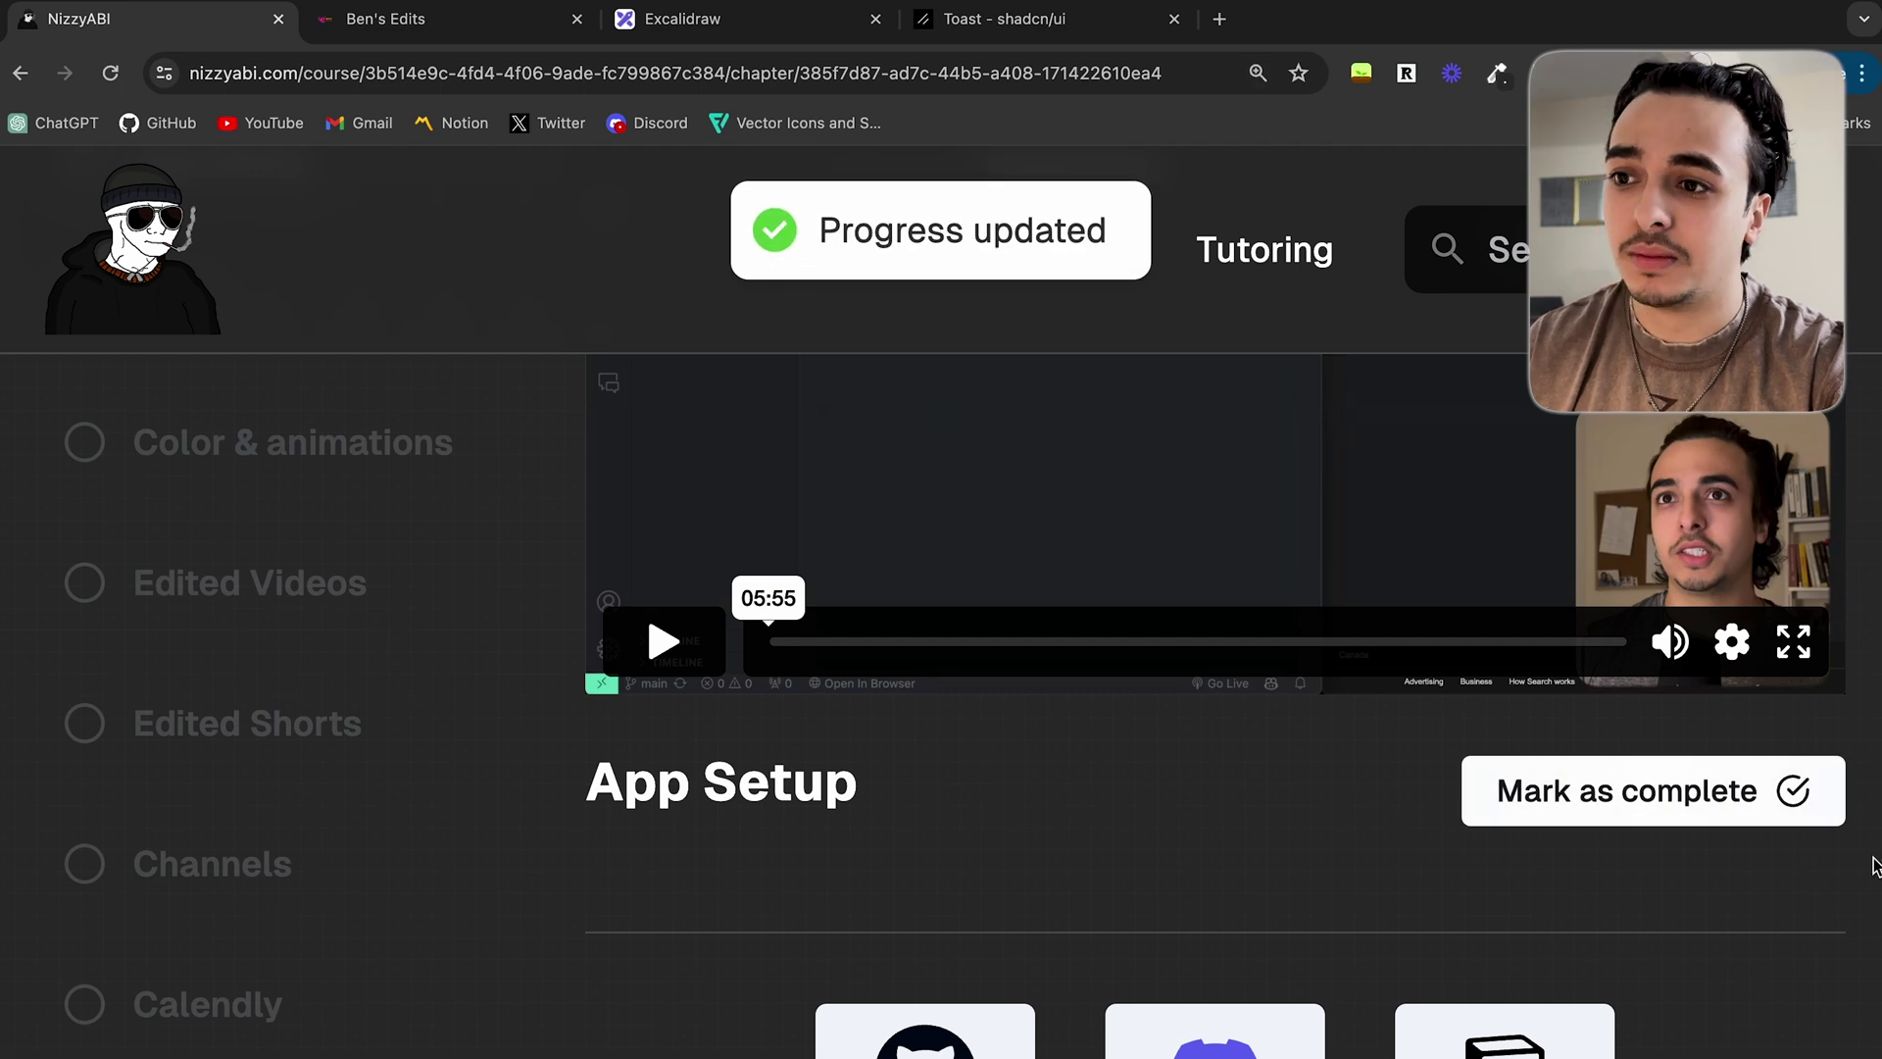
scroll(1638, 743, down, 5)
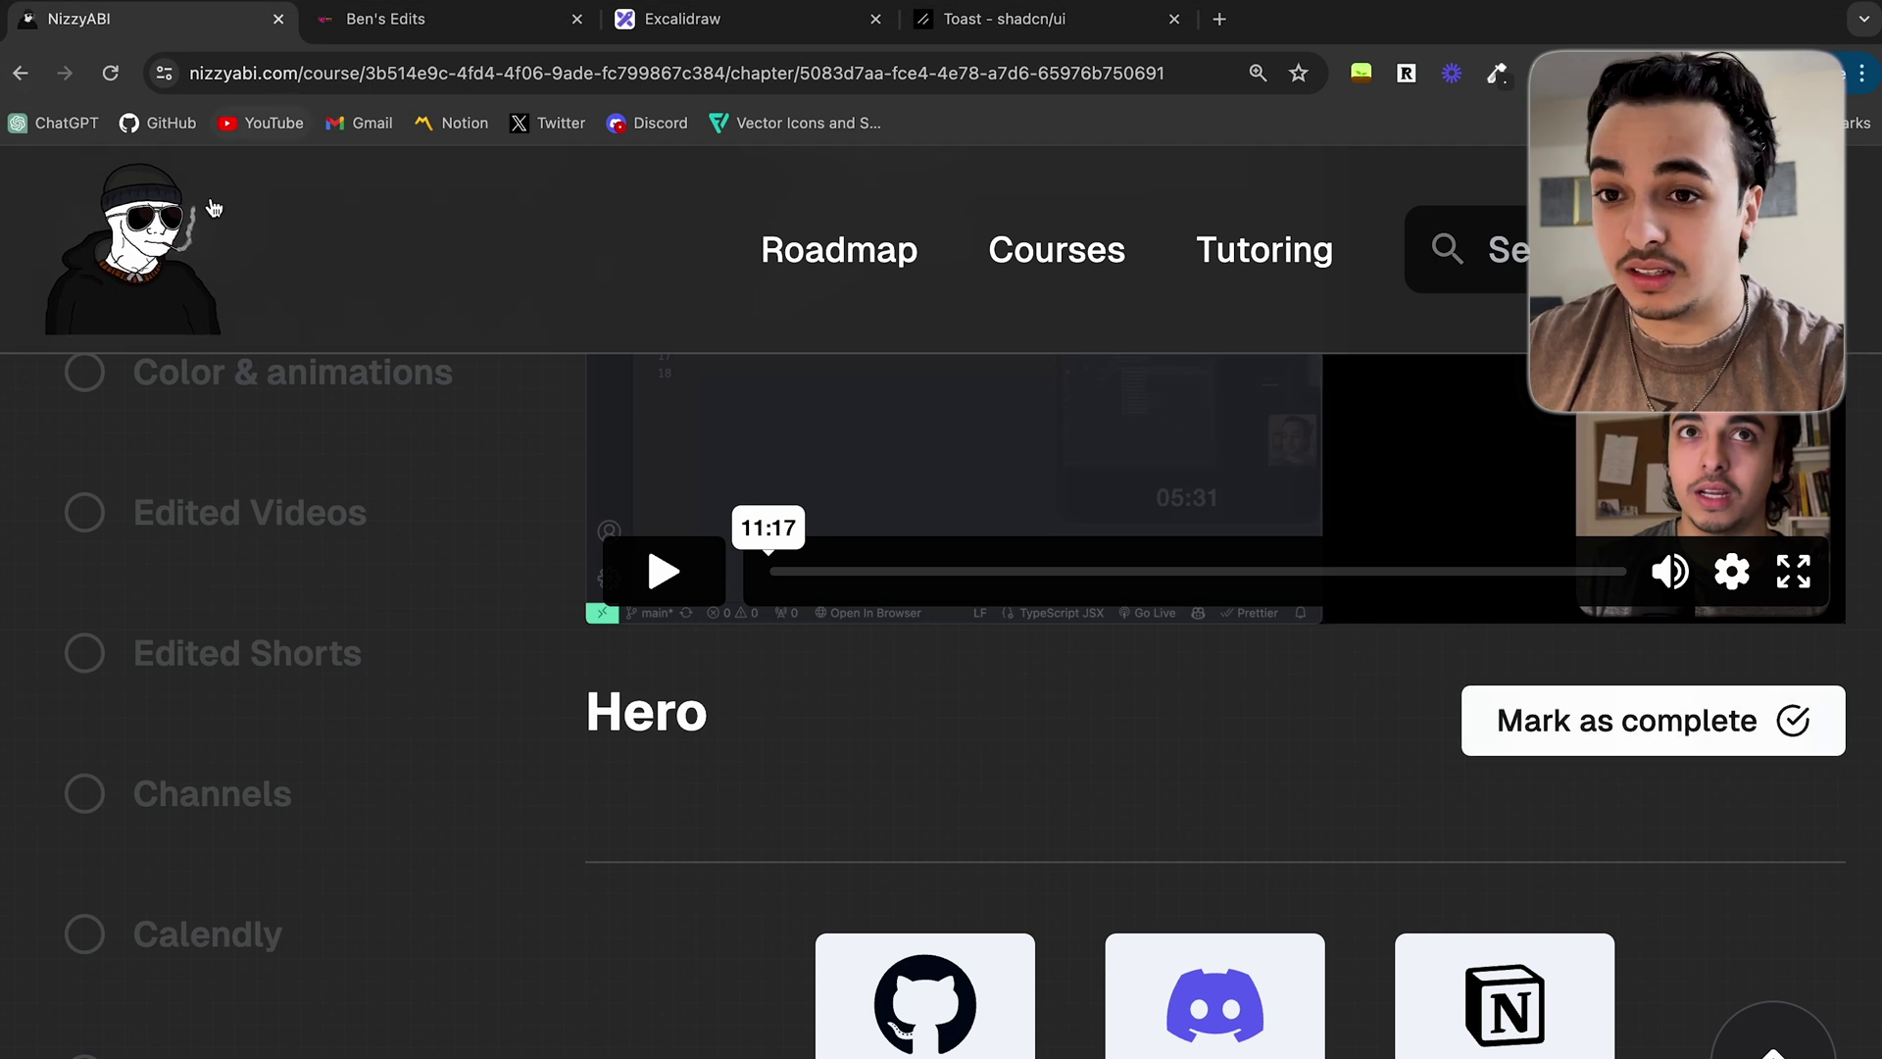
click(1020, 256)
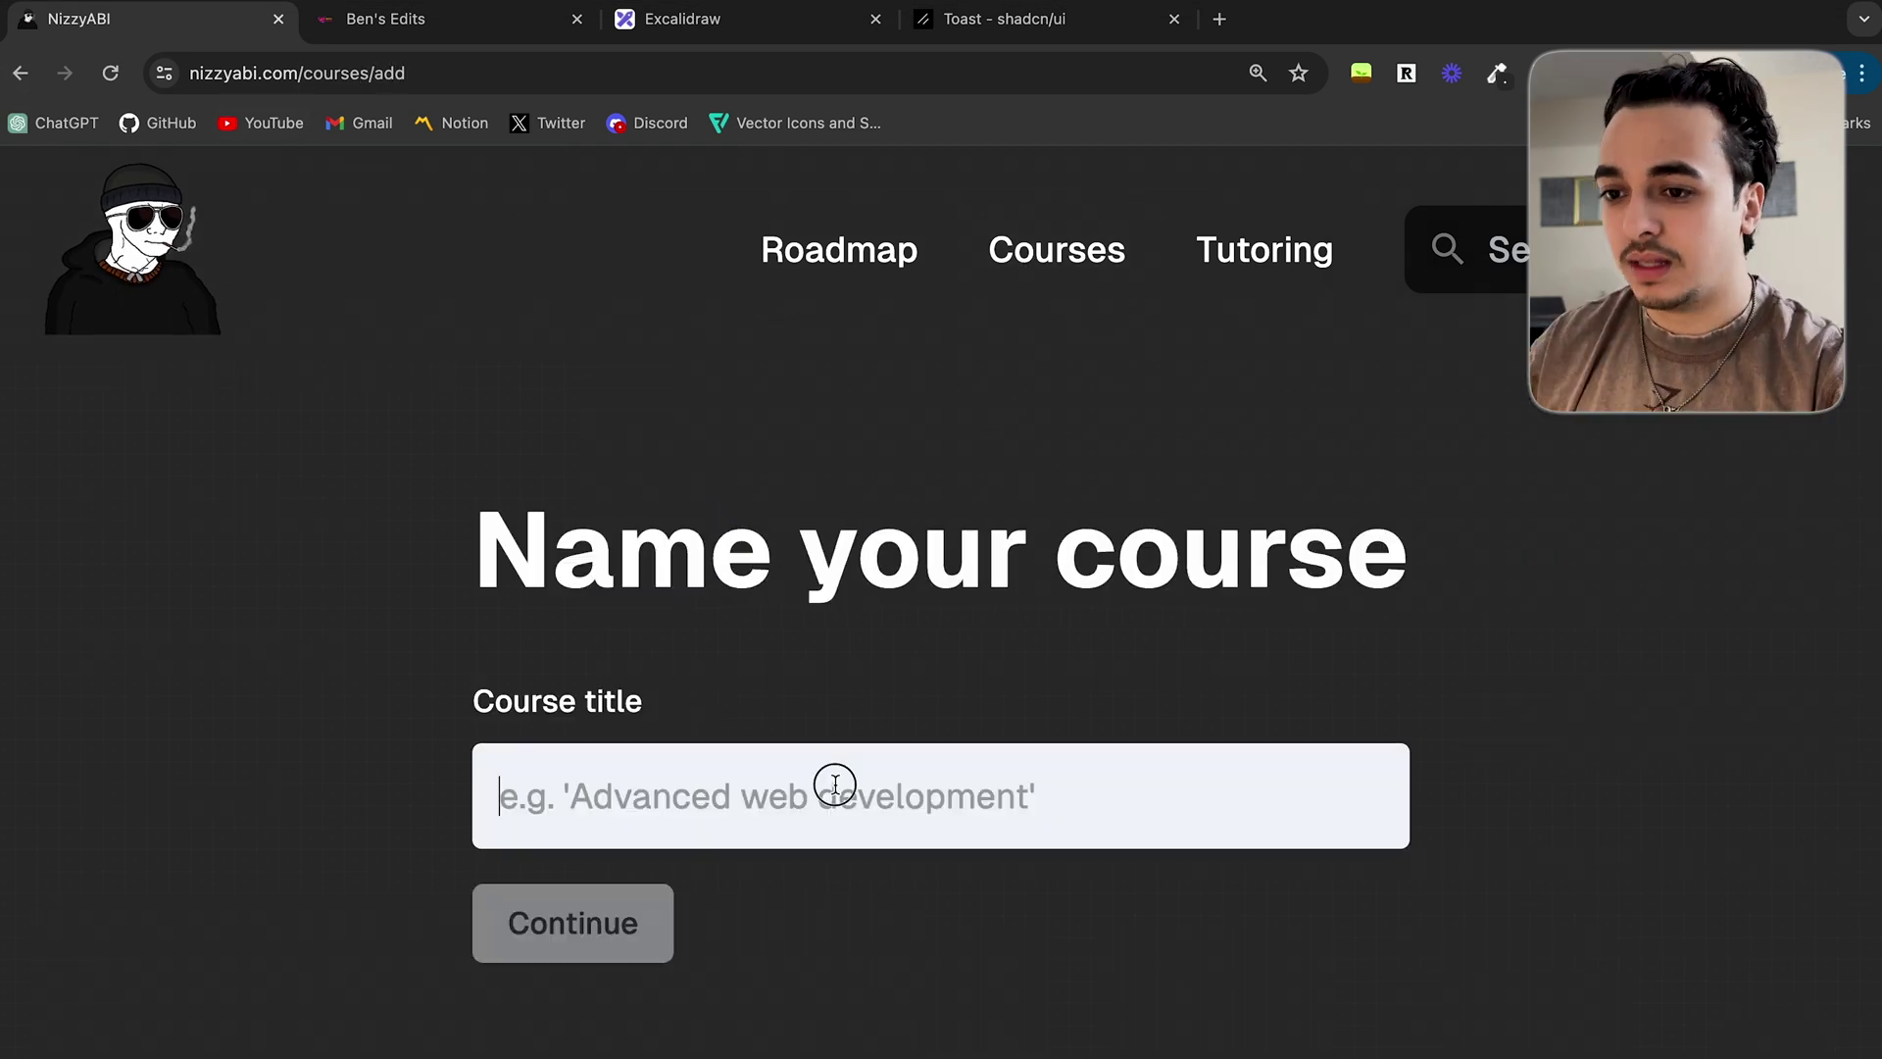
click(832, 781)
text(erbontr)
click(627, 915)
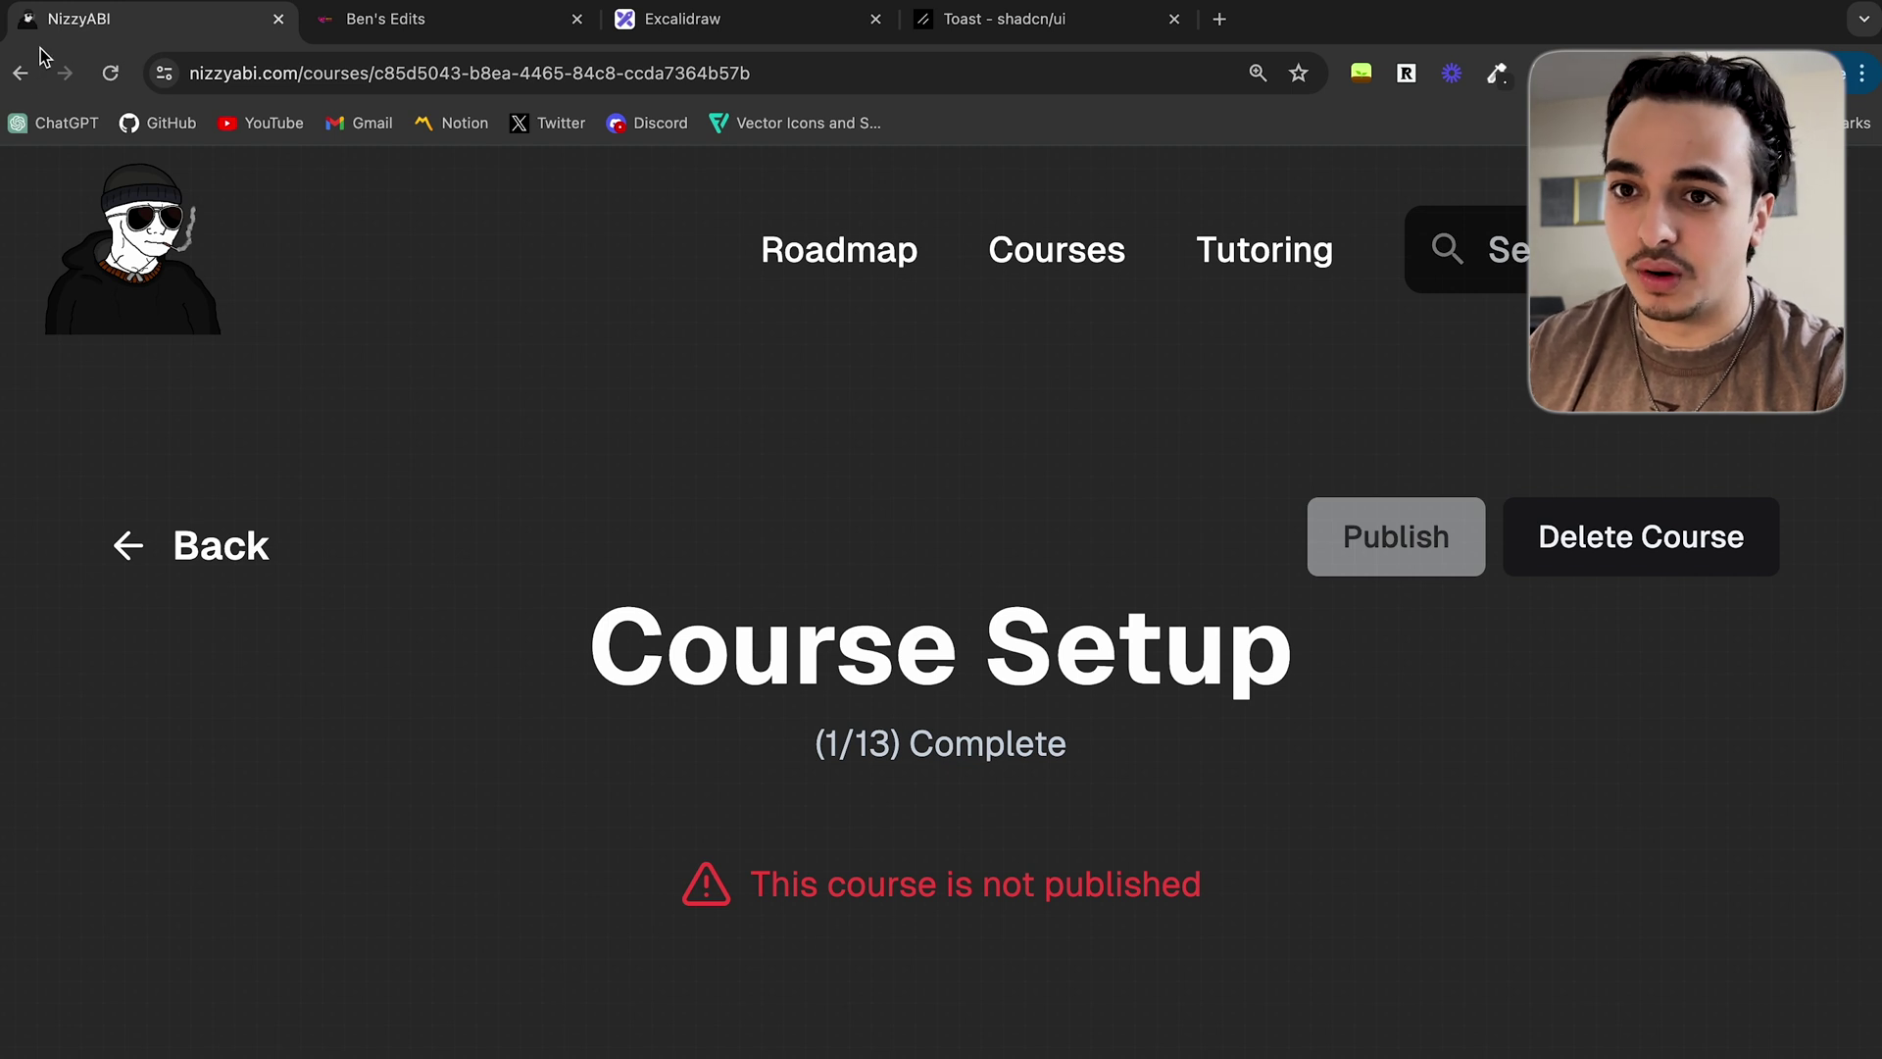
key(super+bracketleft)
text(ggrg5)
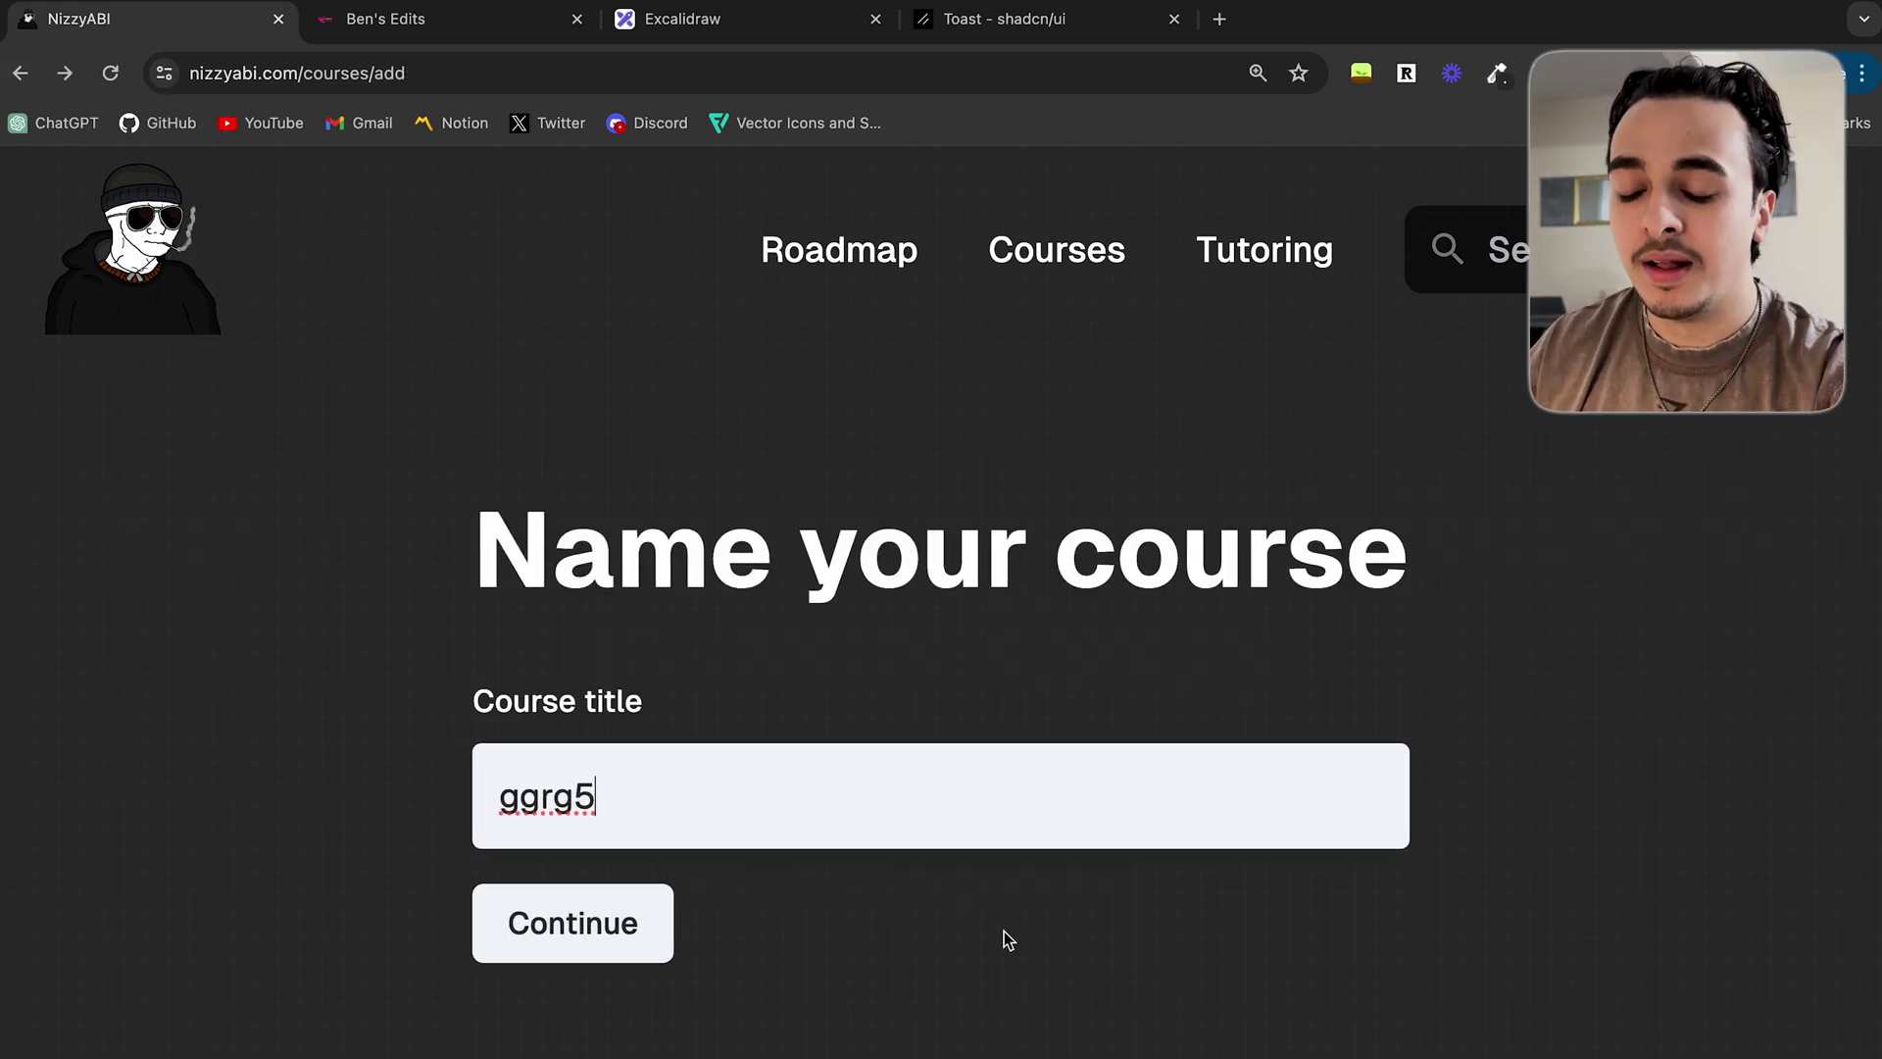
click(573, 937)
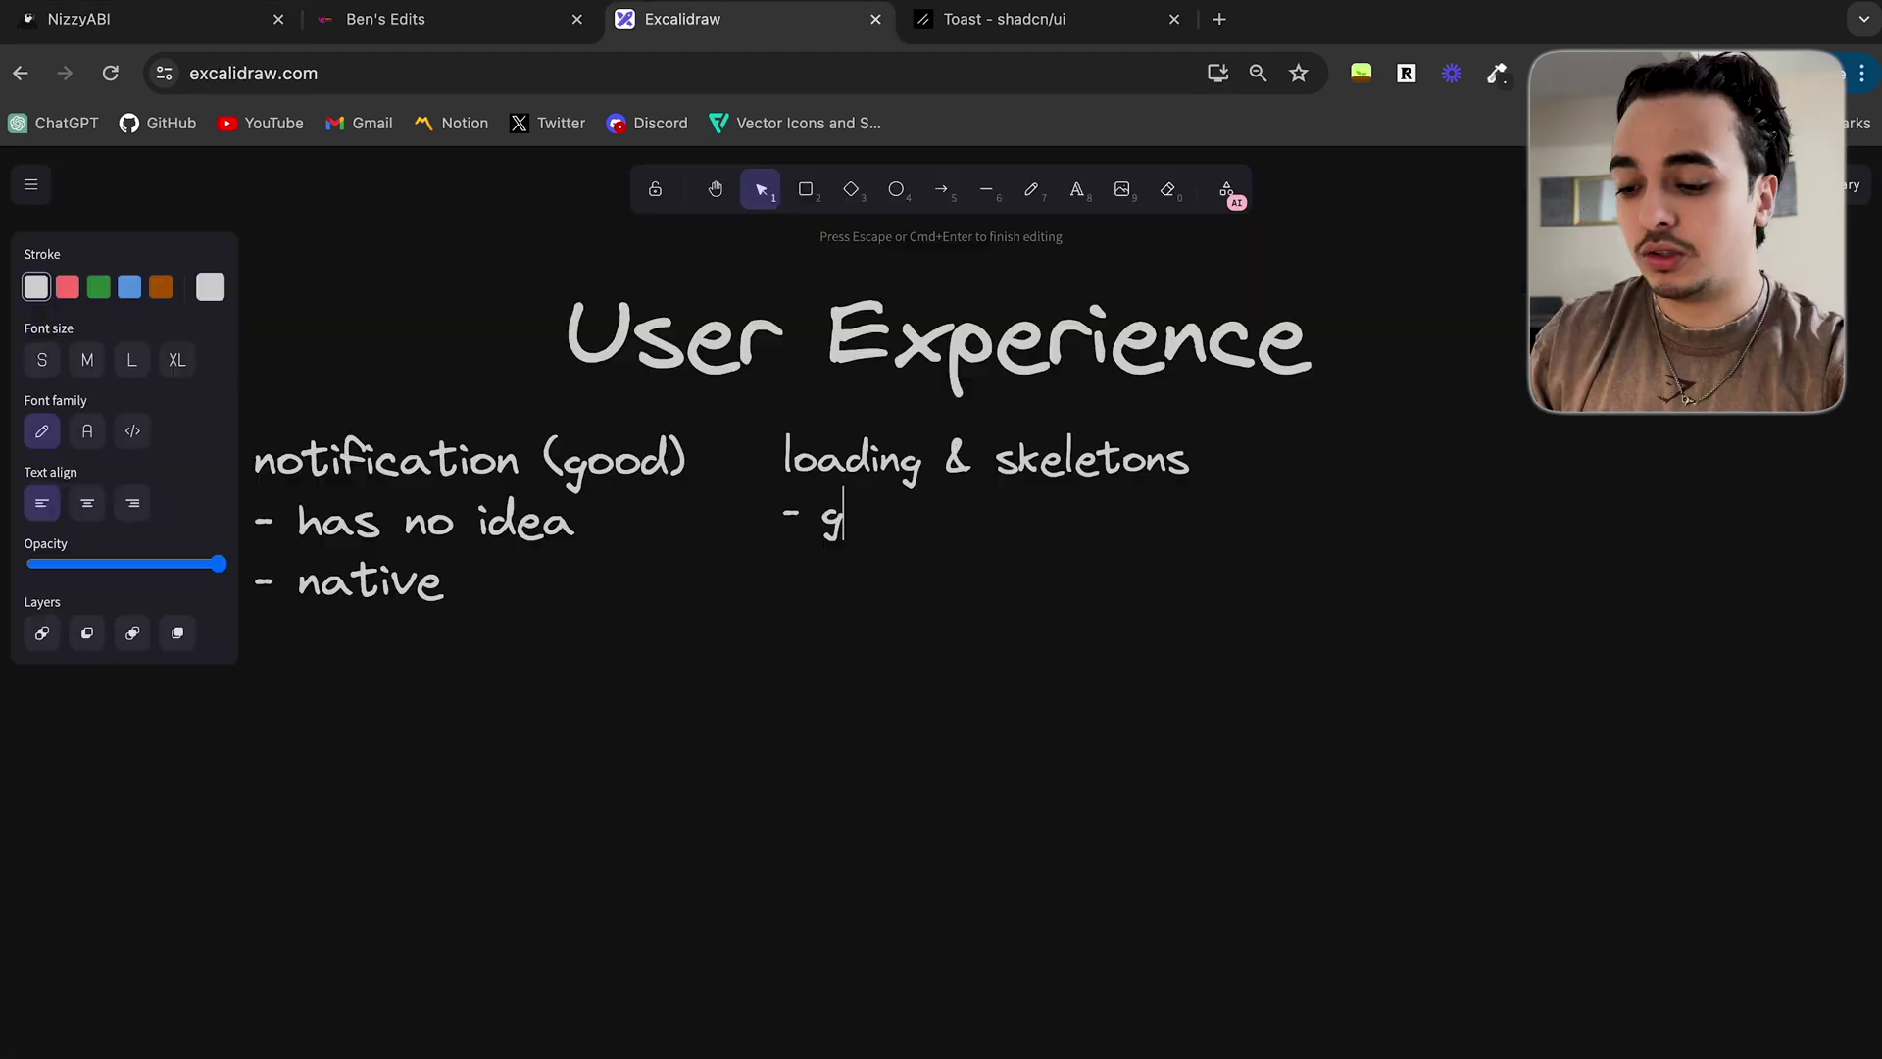
- Add a 'guide' note under loading & skeletons in Excalidraw, then return to NizzyABI
text(uidwe)
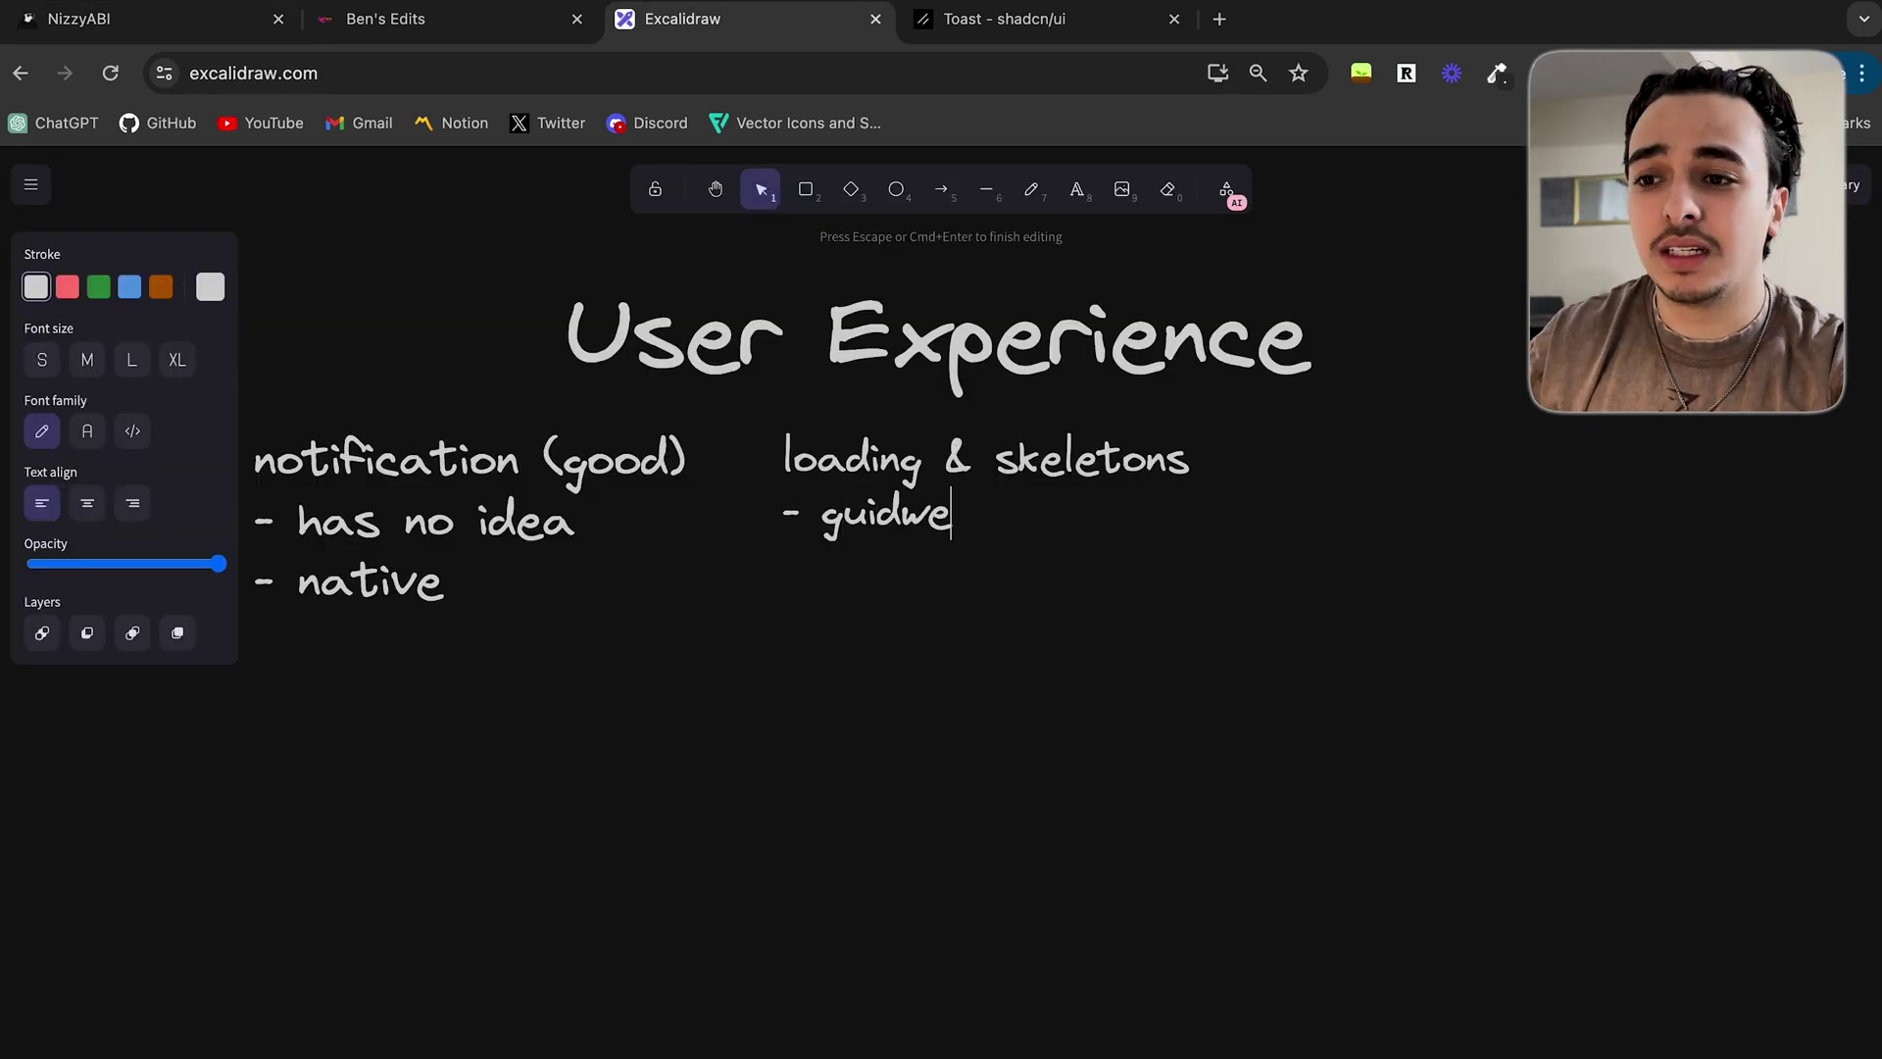
key(BackSpace)
key(BackSpace)
text(e)
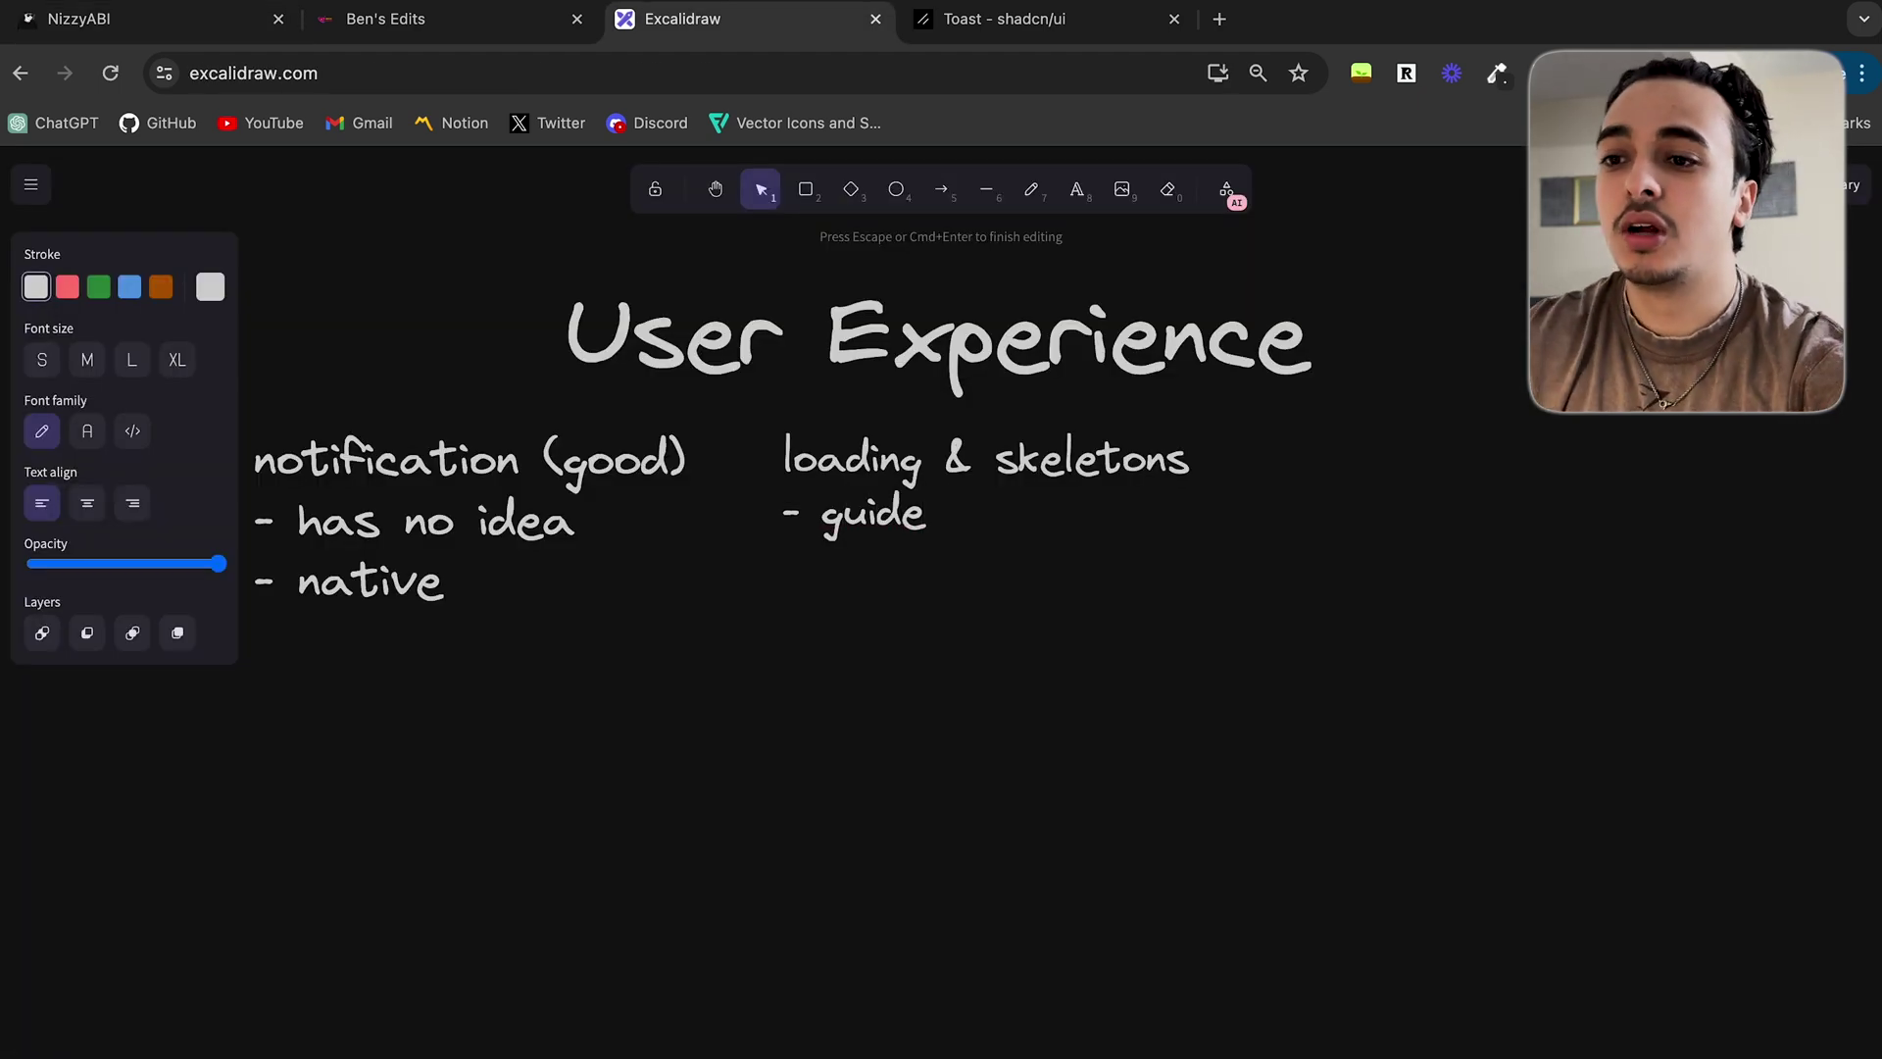
click(167, 36)
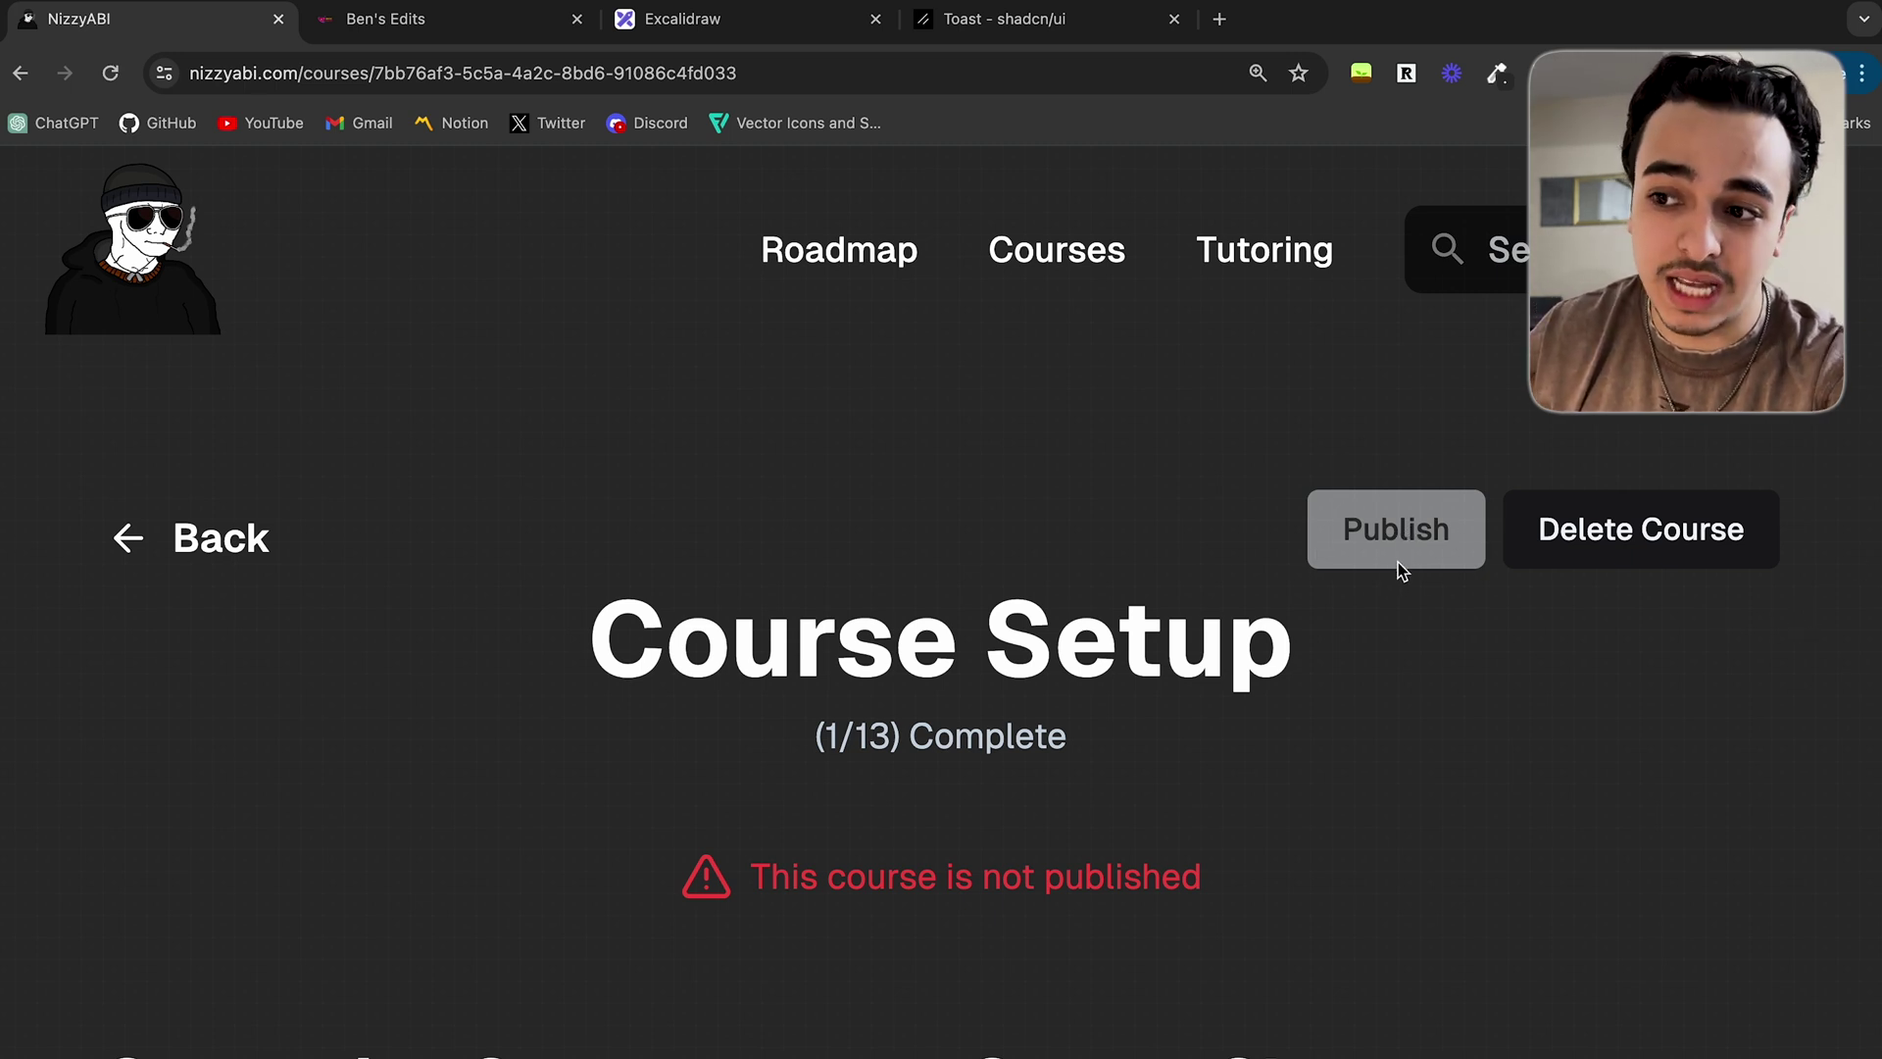
- Attempt to publish the unfinished course and scroll through its Course Setup cards
double_click(1372, 547)
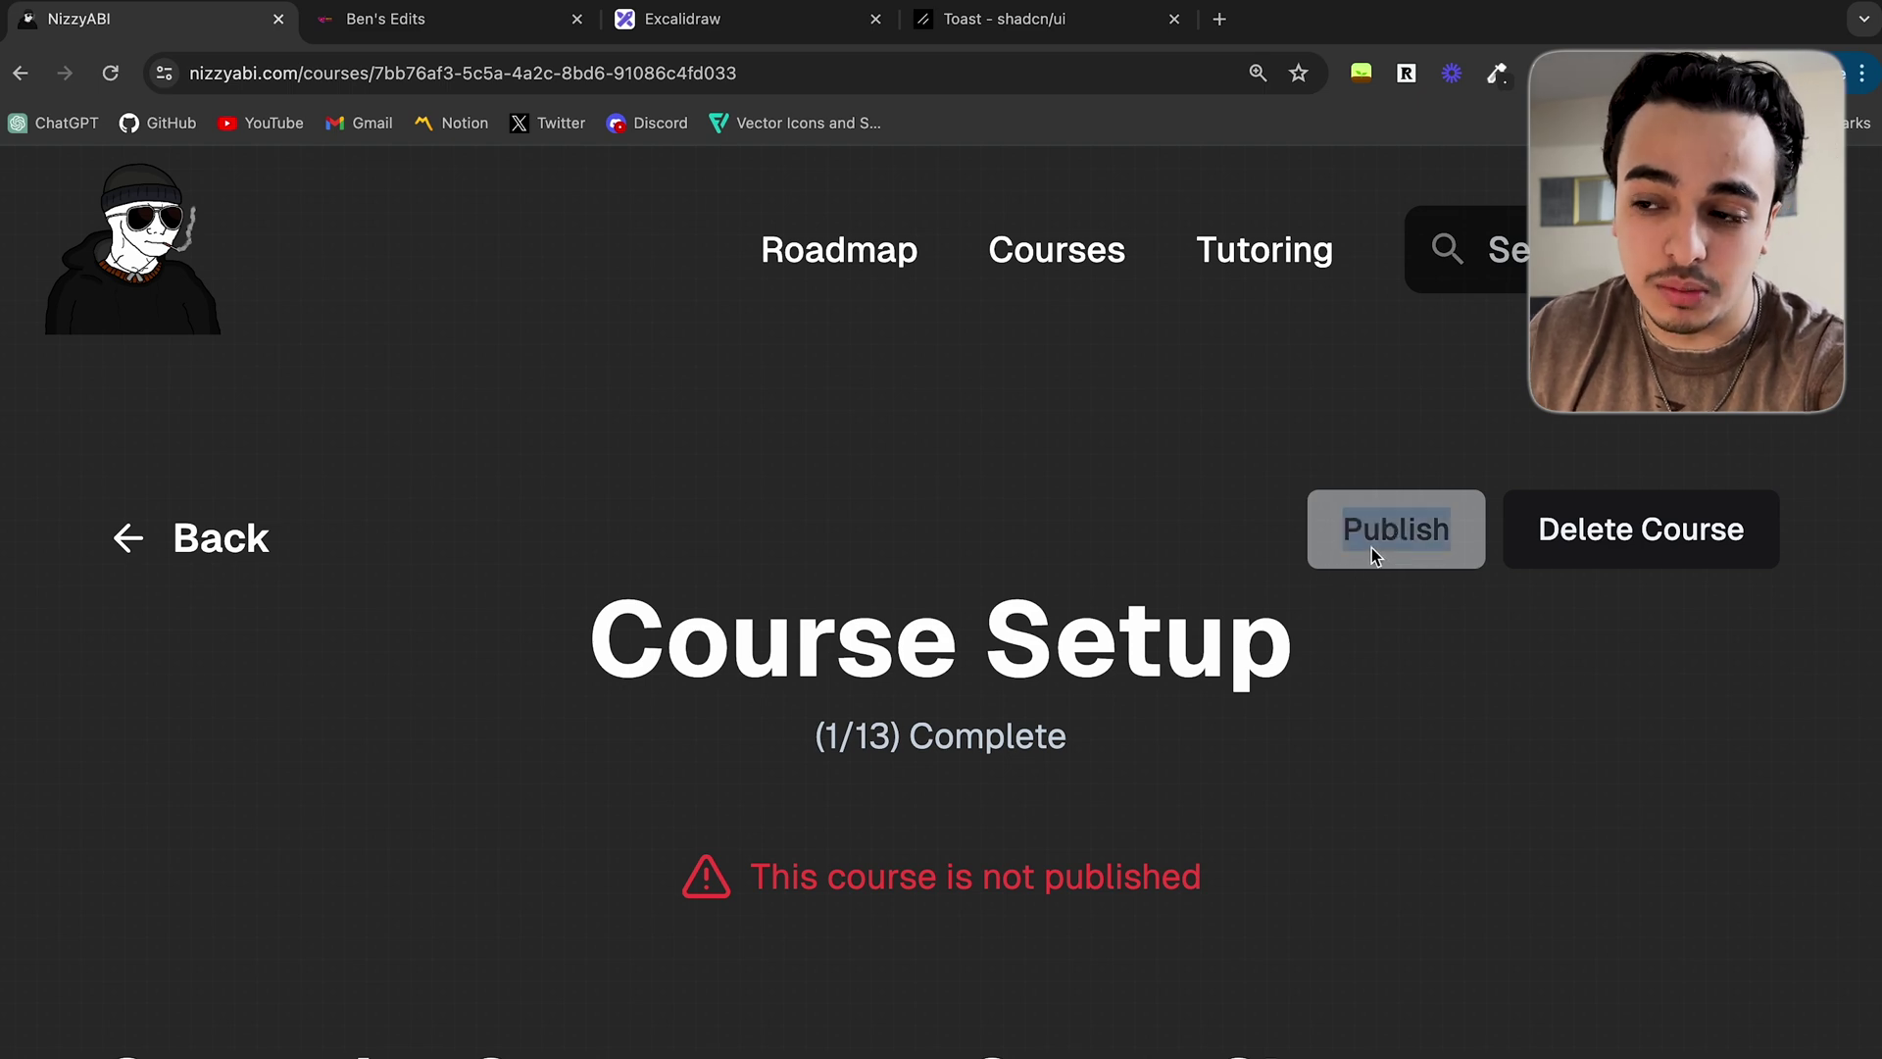
click(1386, 576)
scroll(1231, 667, down, 5)
scroll(1254, 627, up, 2)
scroll(601, 450, down, 10)
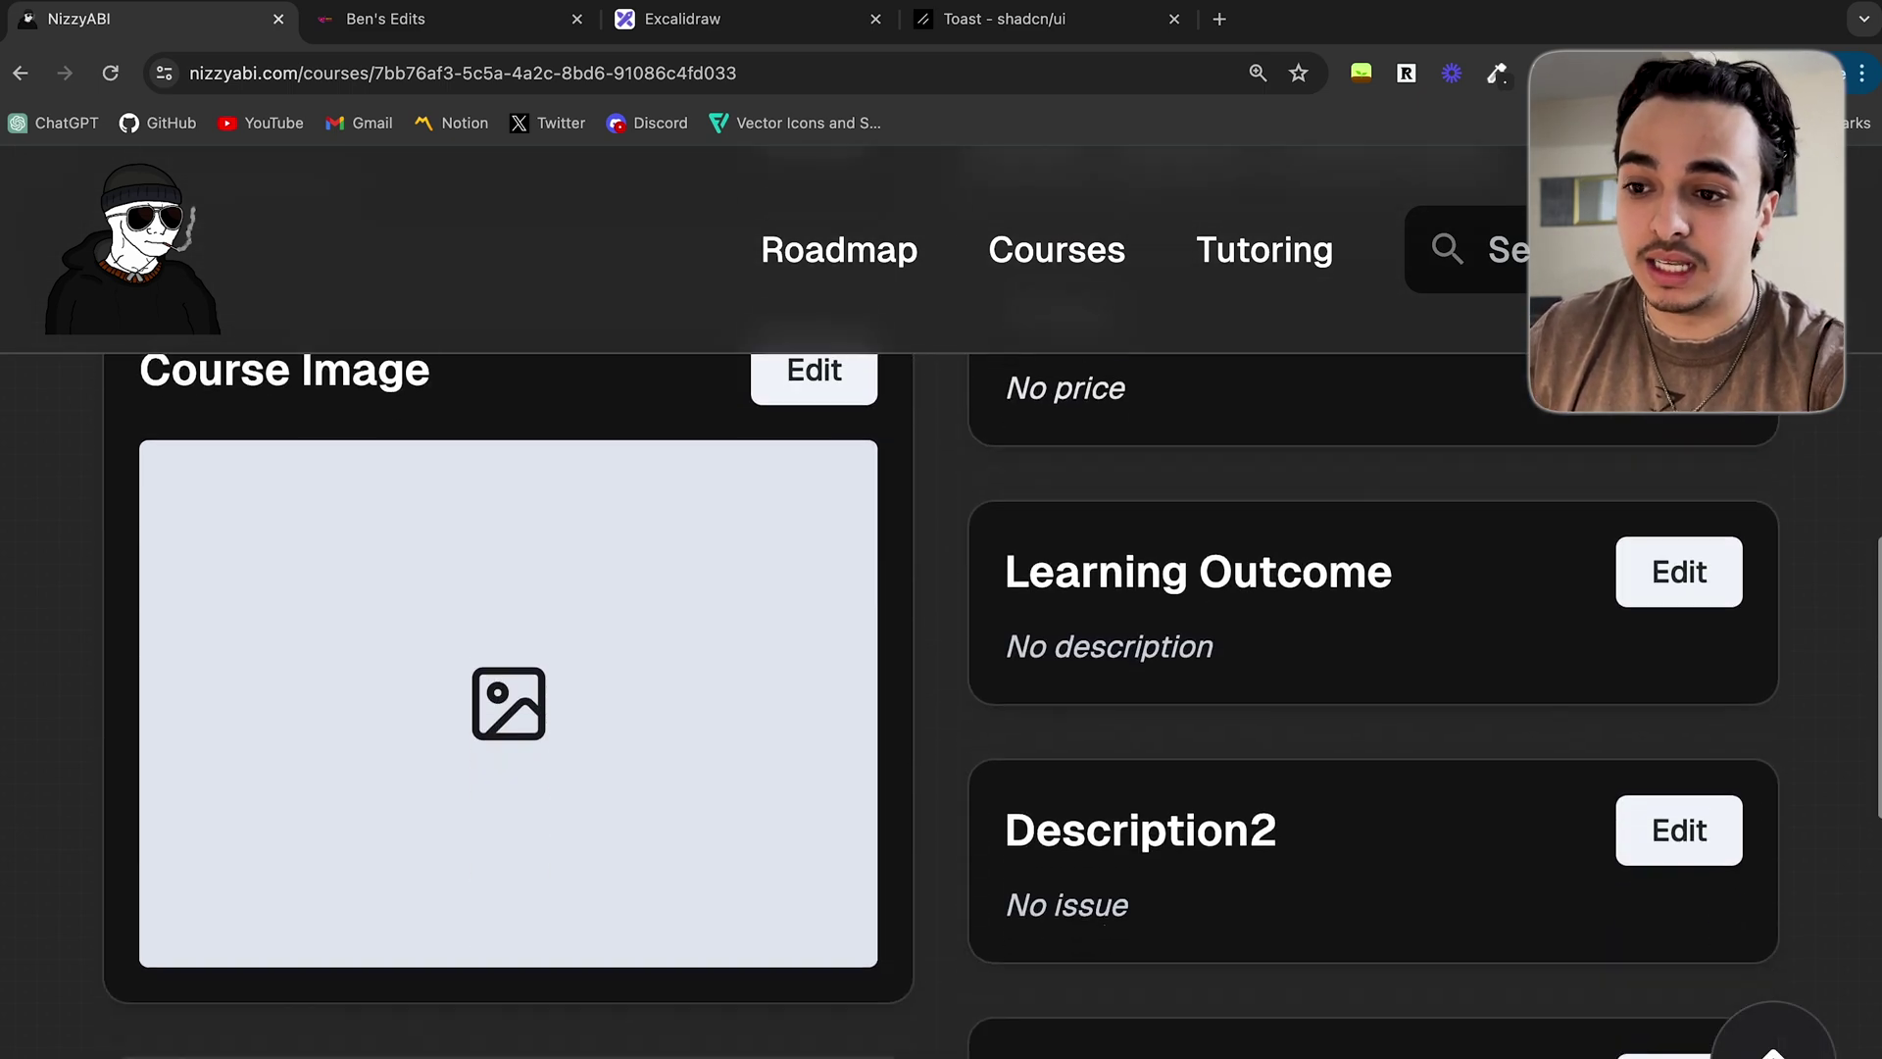
- Reset the page zoom to 100%, revisit the Excalidraw board, then move to the shadcn/ui Toast docs
key(super+minus)
key(super+minus)
key(super+minus)
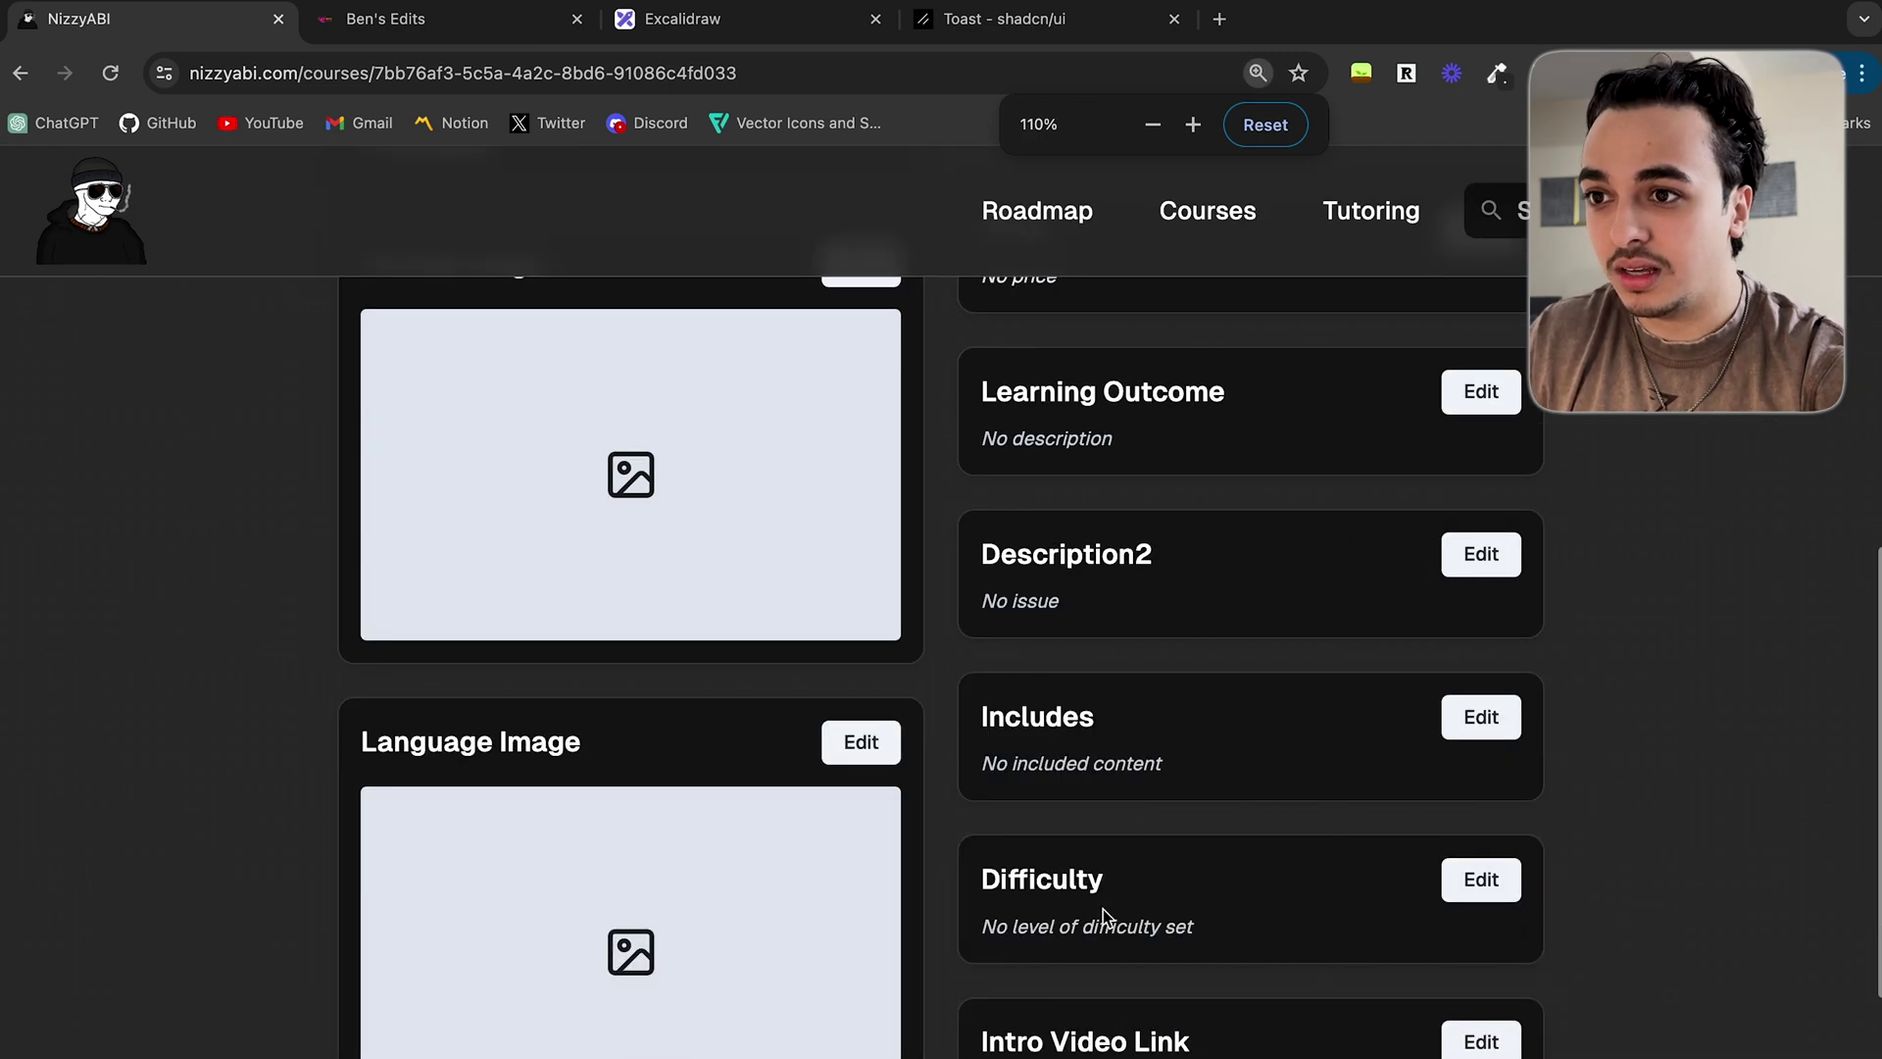
key(super+minus)
scroll(1103, 916, up, 15)
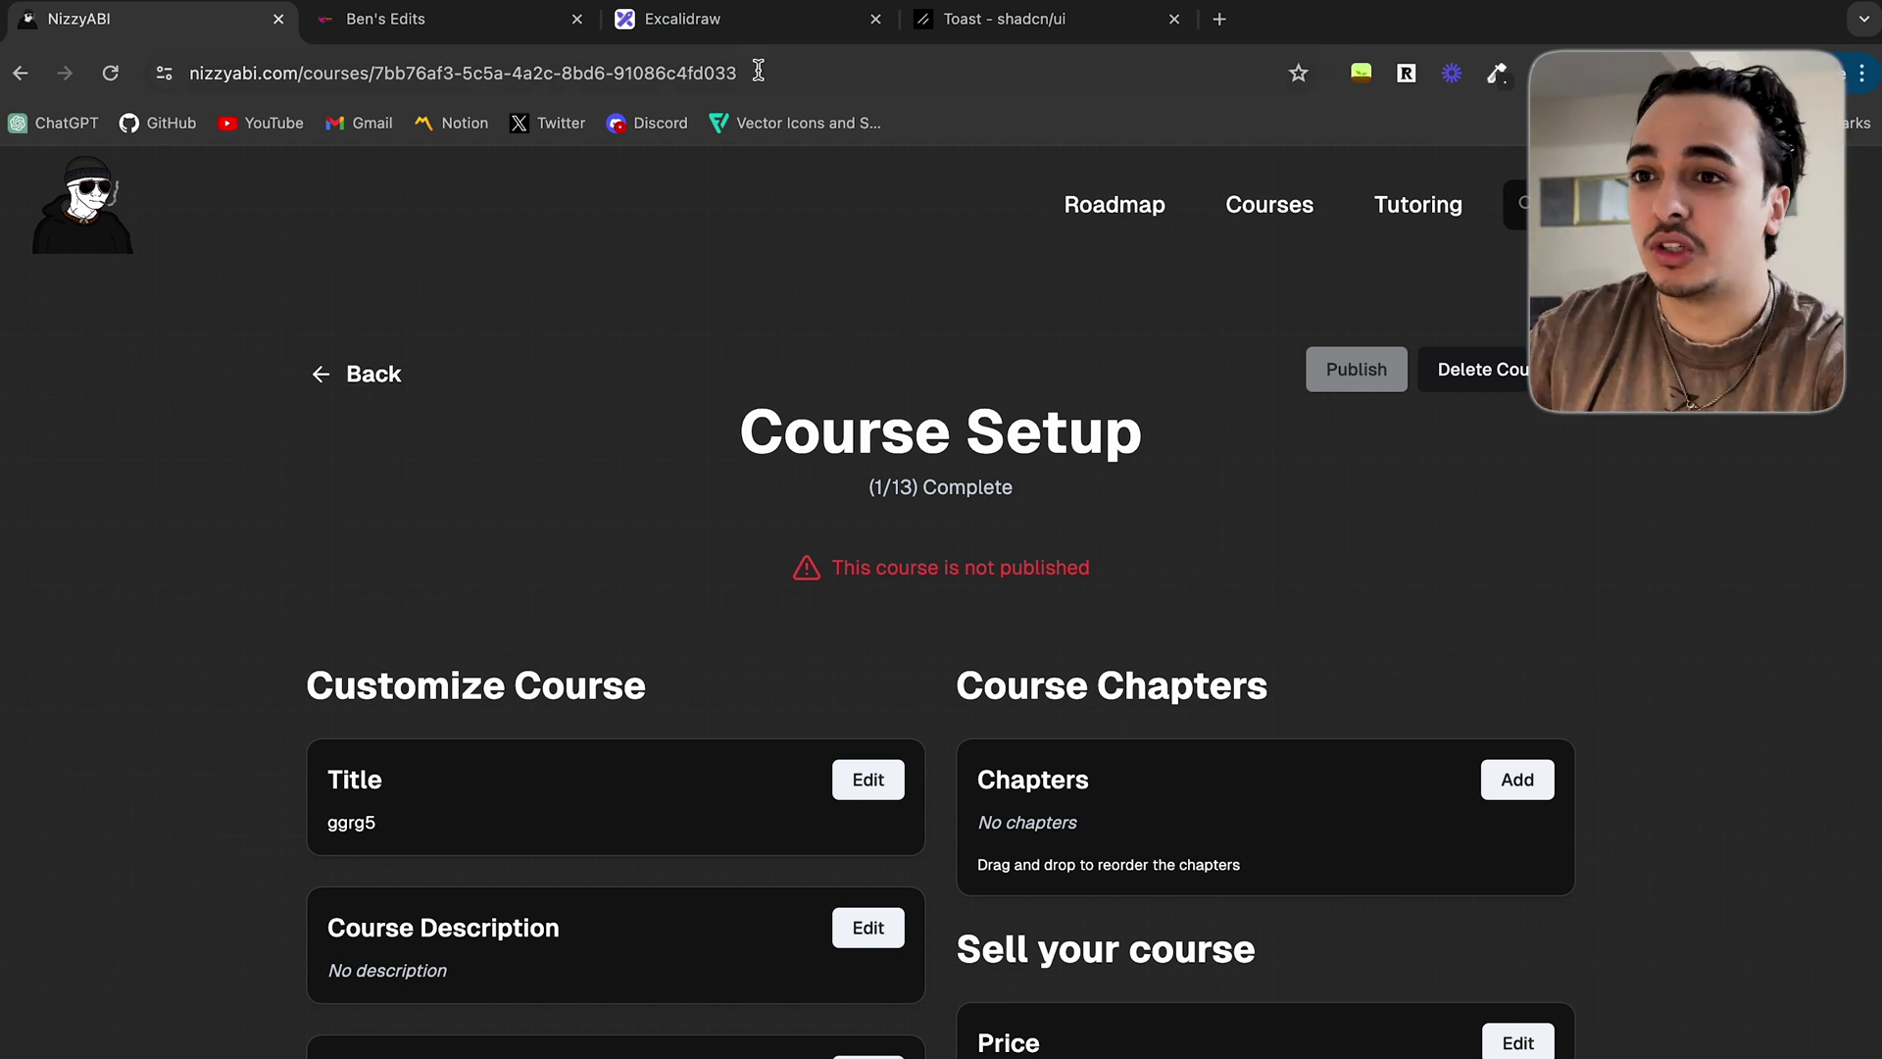
click(774, 19)
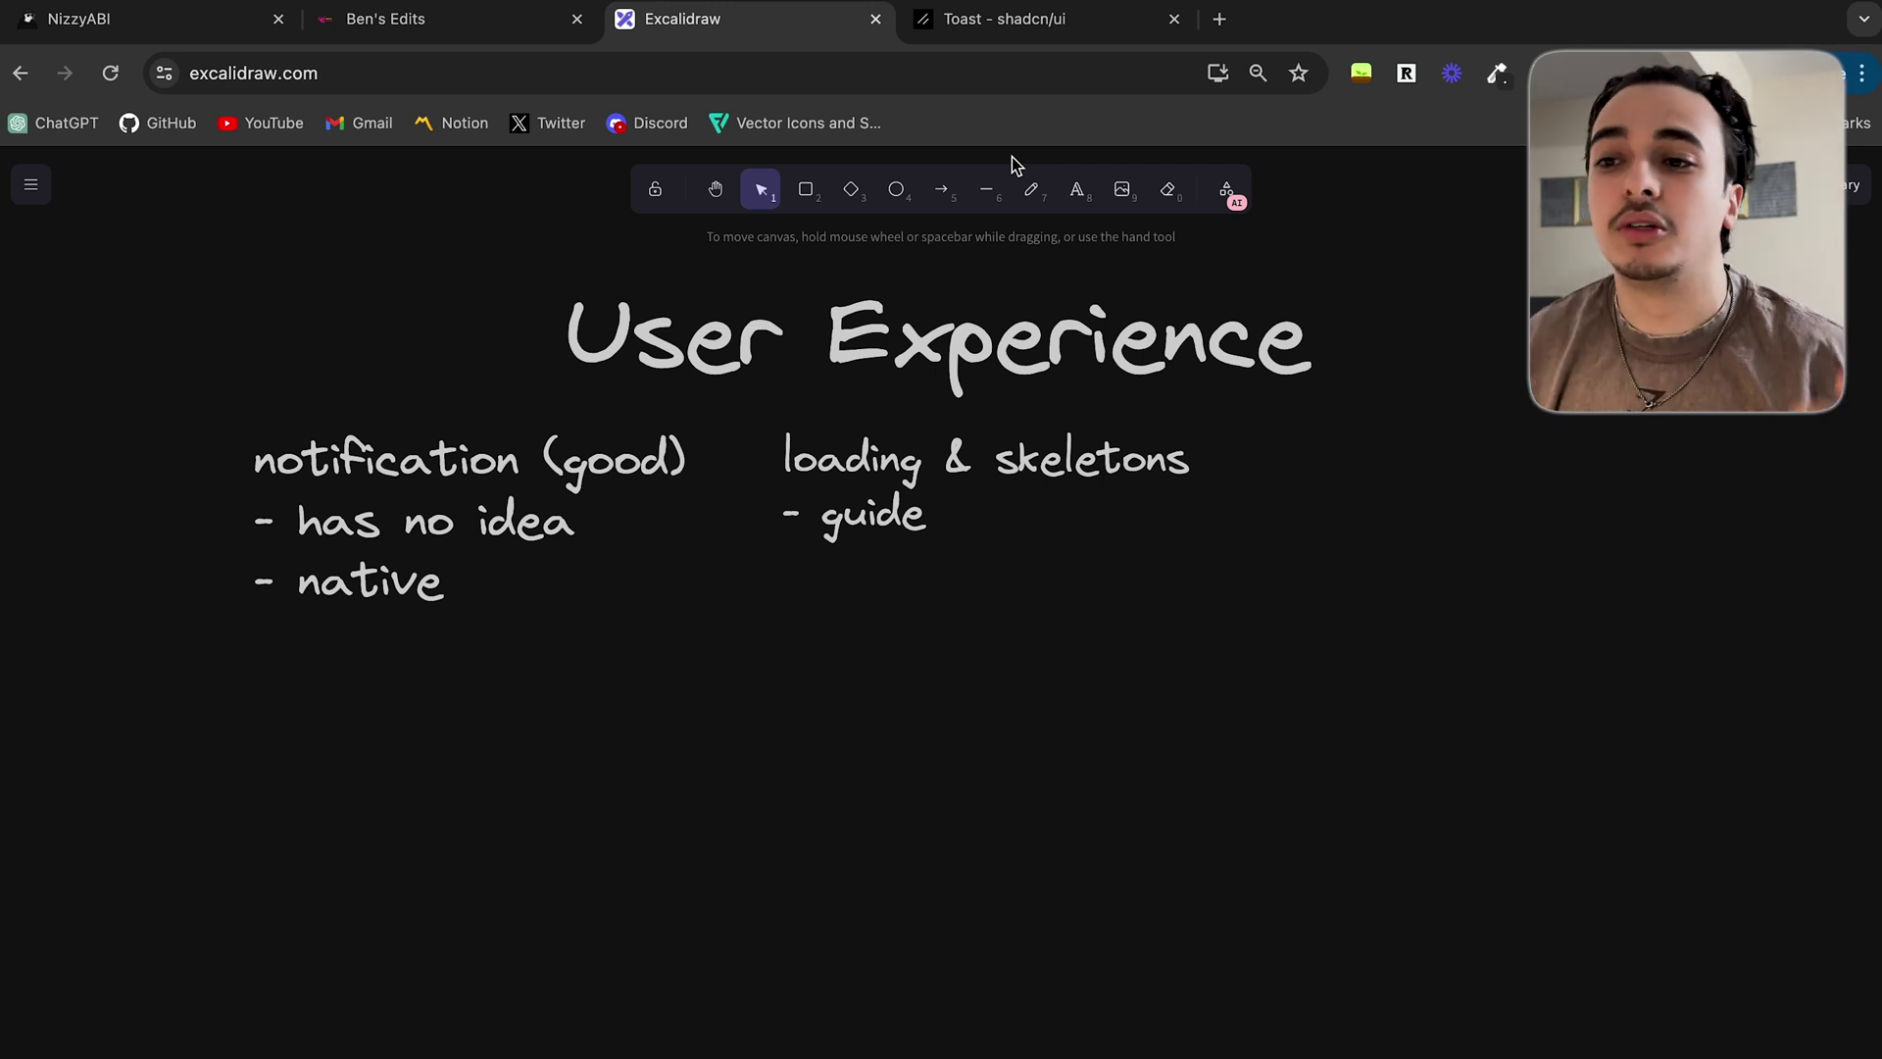
key(ctrl+Tab)
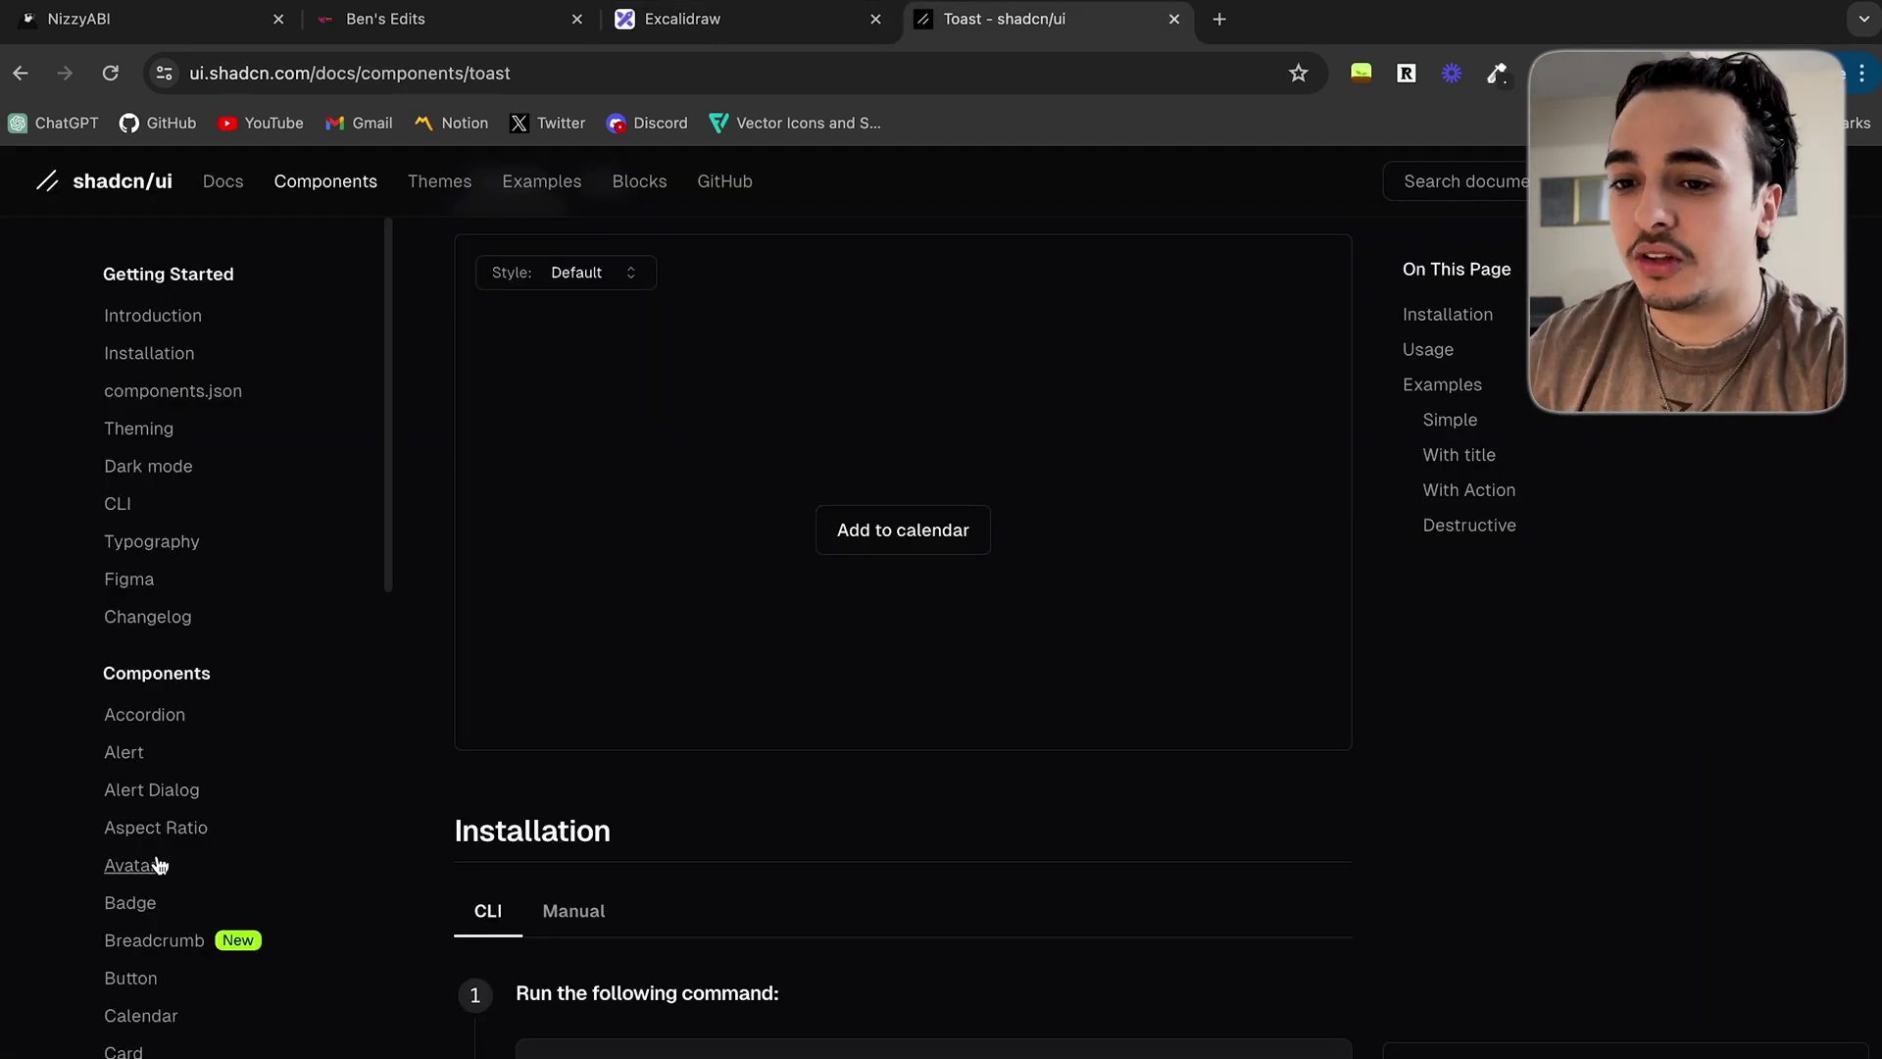
- Open the shadcn/ui Skeleton component page with its loading placeholder preview
scroll(162, 862, down, 3)
scroll(155, 865, down, 1)
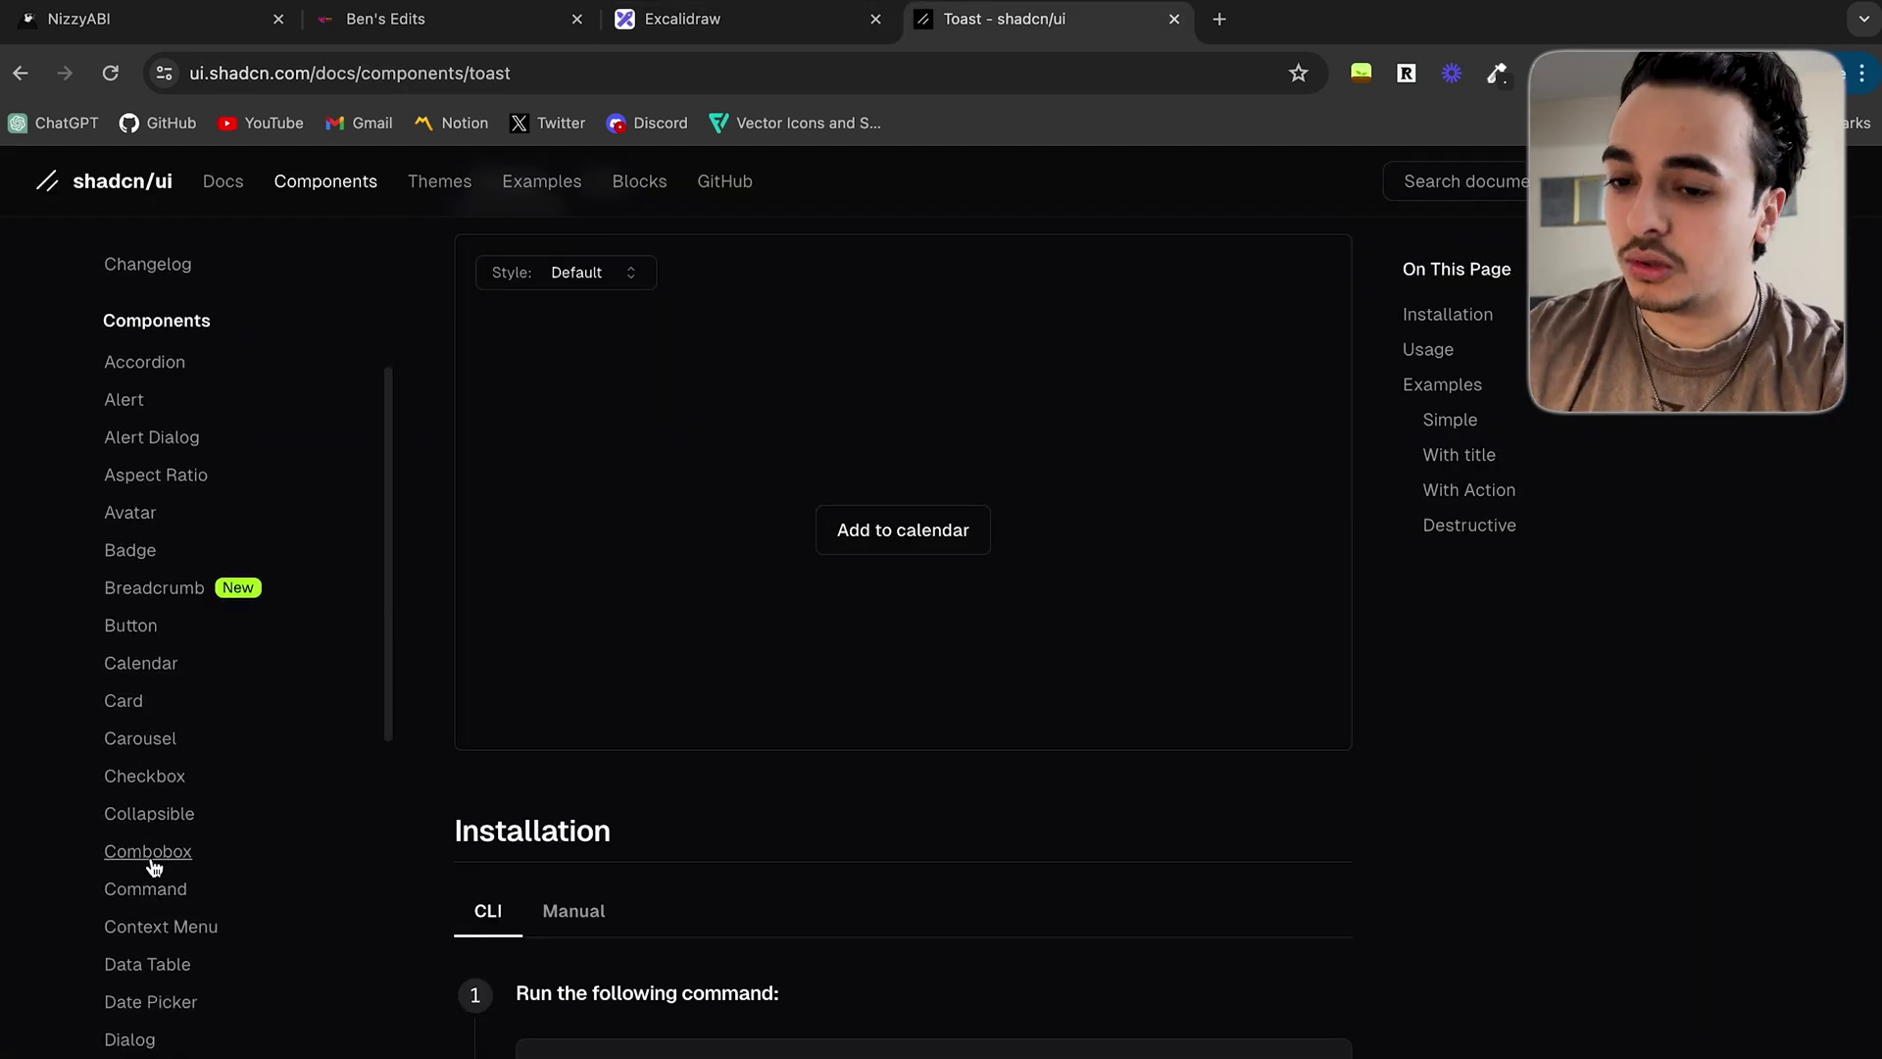
scroll(156, 804, down, 6)
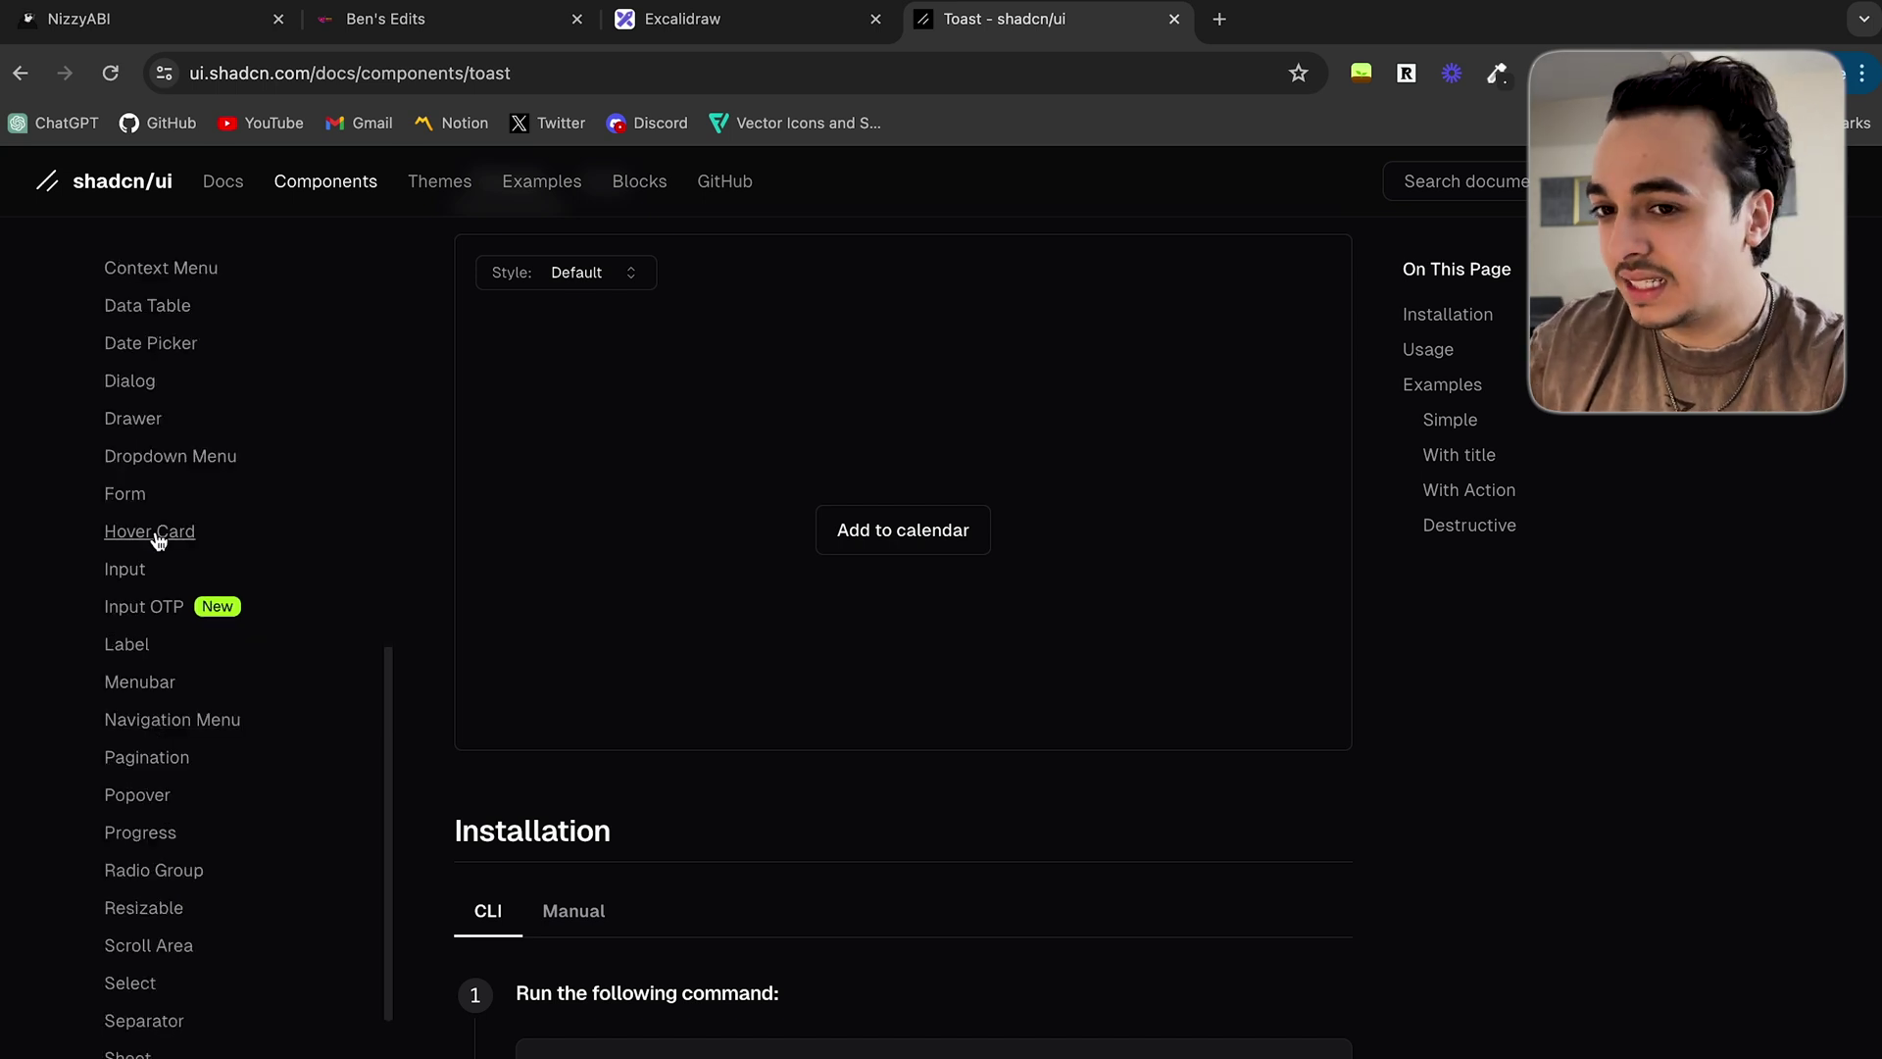
scroll(155, 554, down, 4)
click(167, 724)
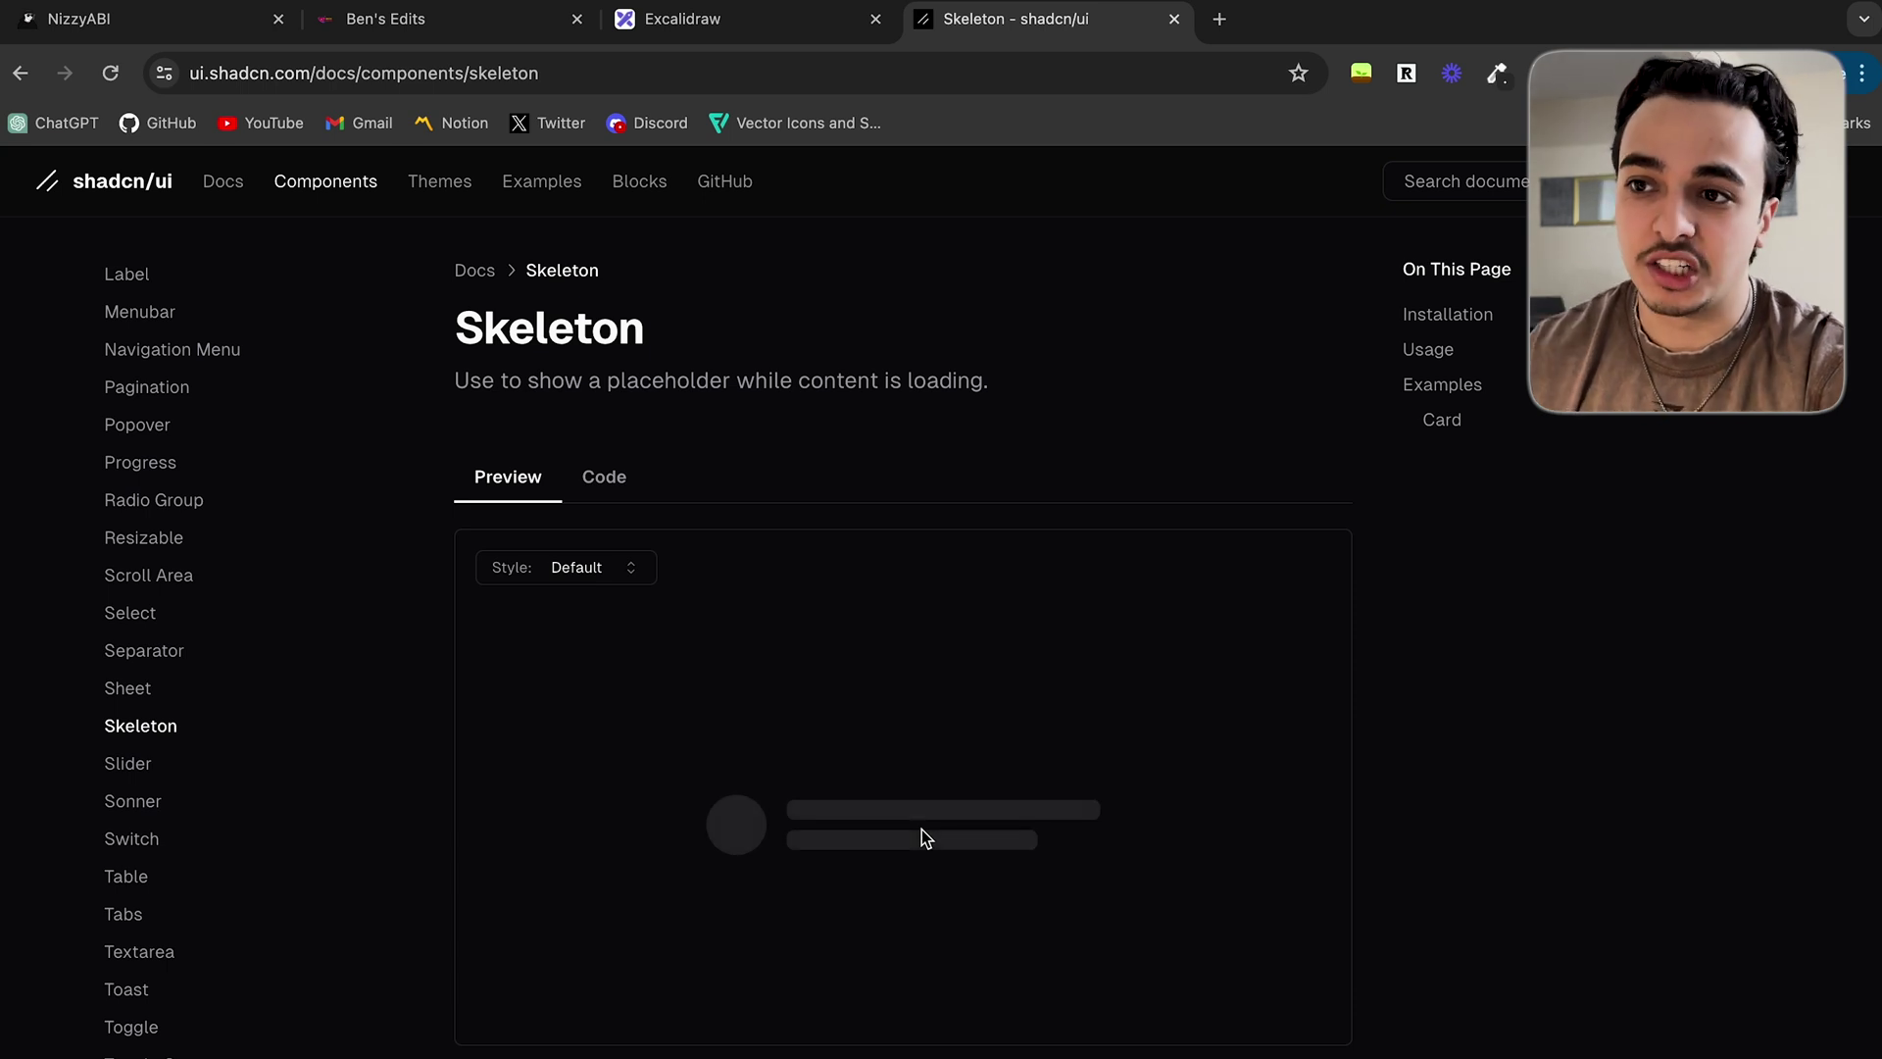
- Load instagram.com from the address bar
click(854, 87)
text(in)
key(Return)
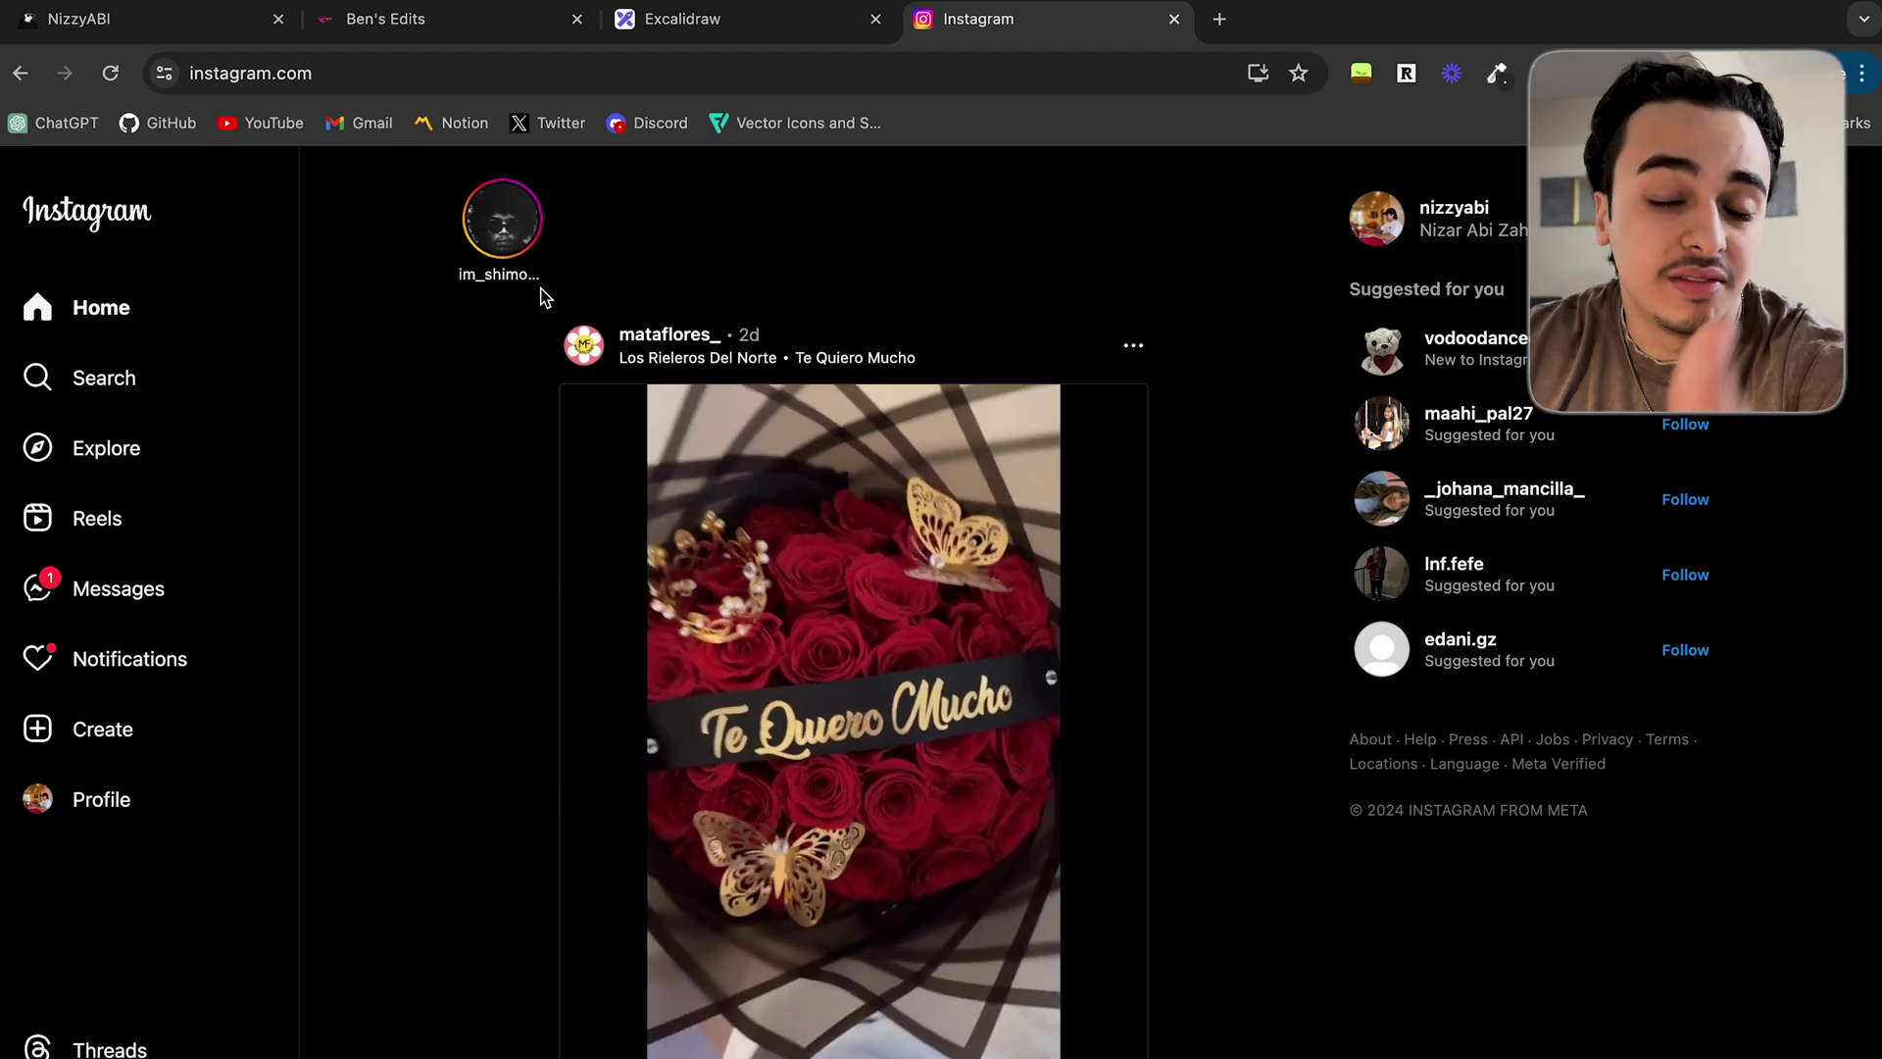
- Return to the Excalidraw User Experience board
key(ctrl+shift+Tab)
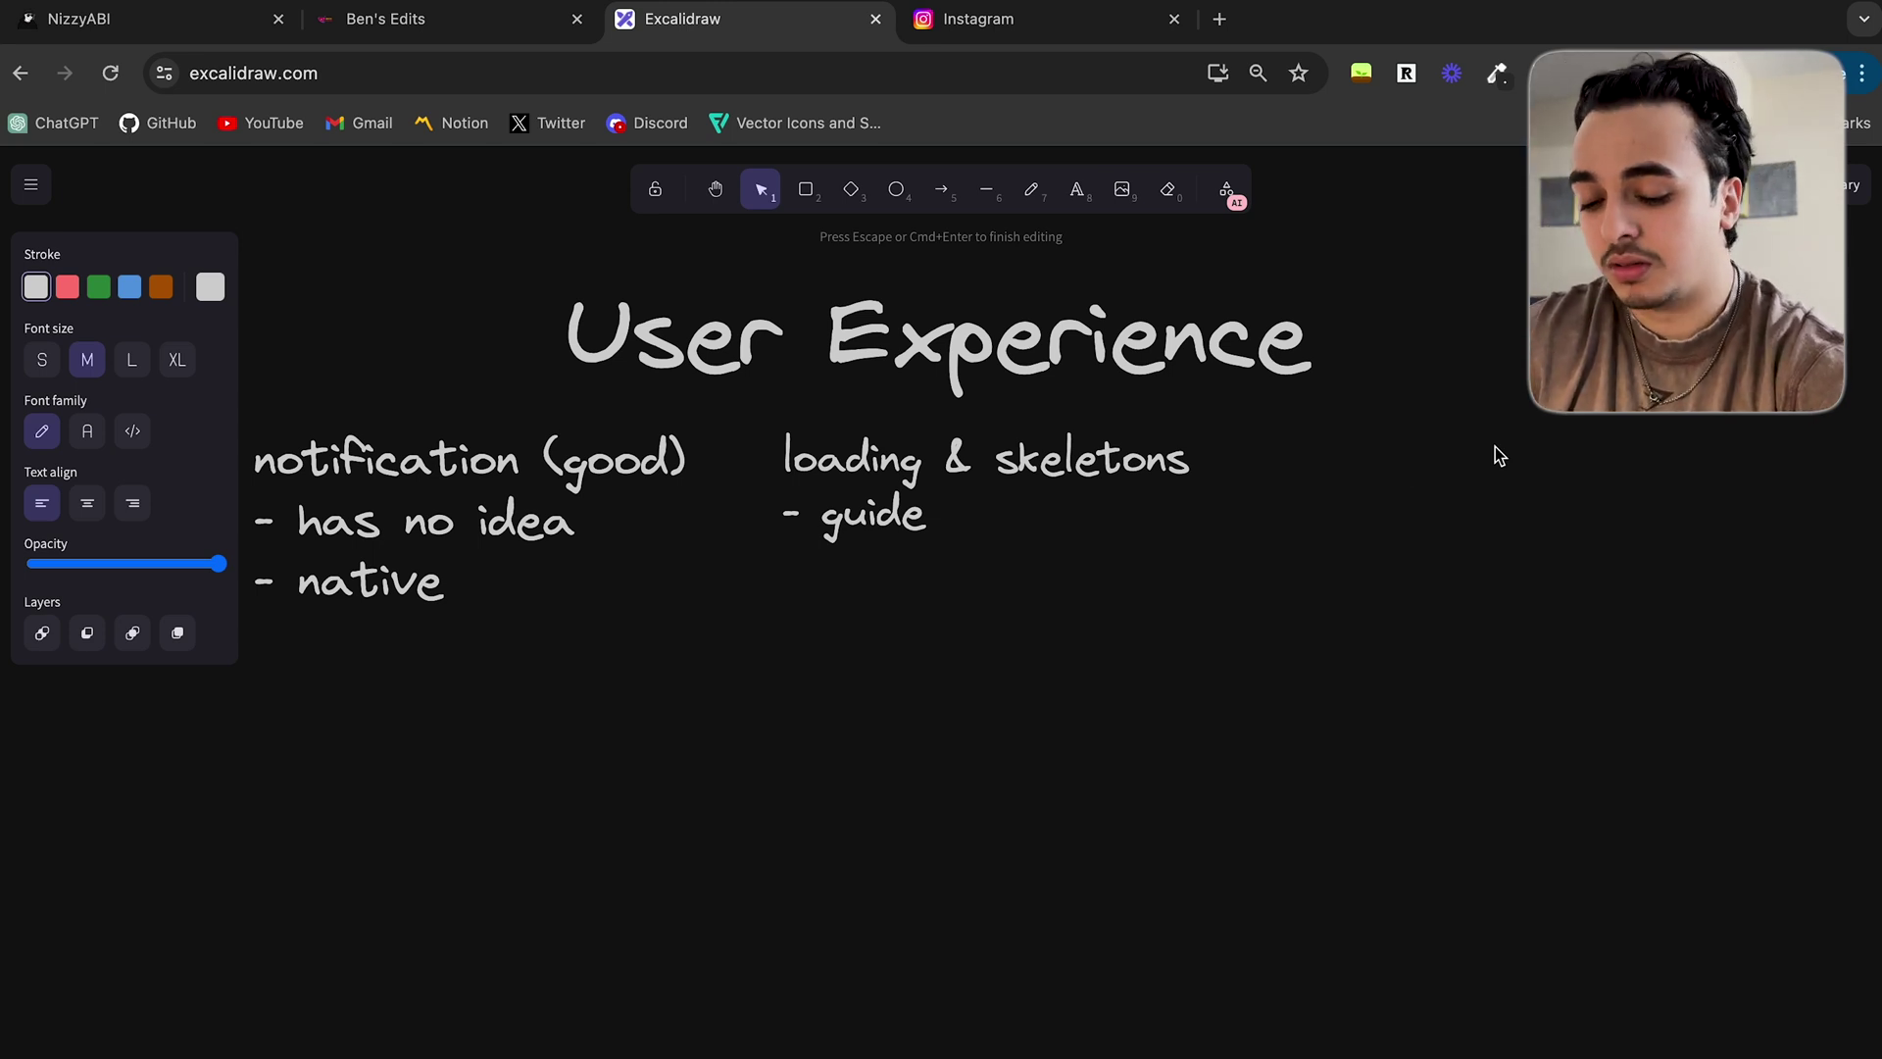
- Write the 'consisentcy' heading to the right of loading & skeletons and select it
text(consisent)
text(cy)
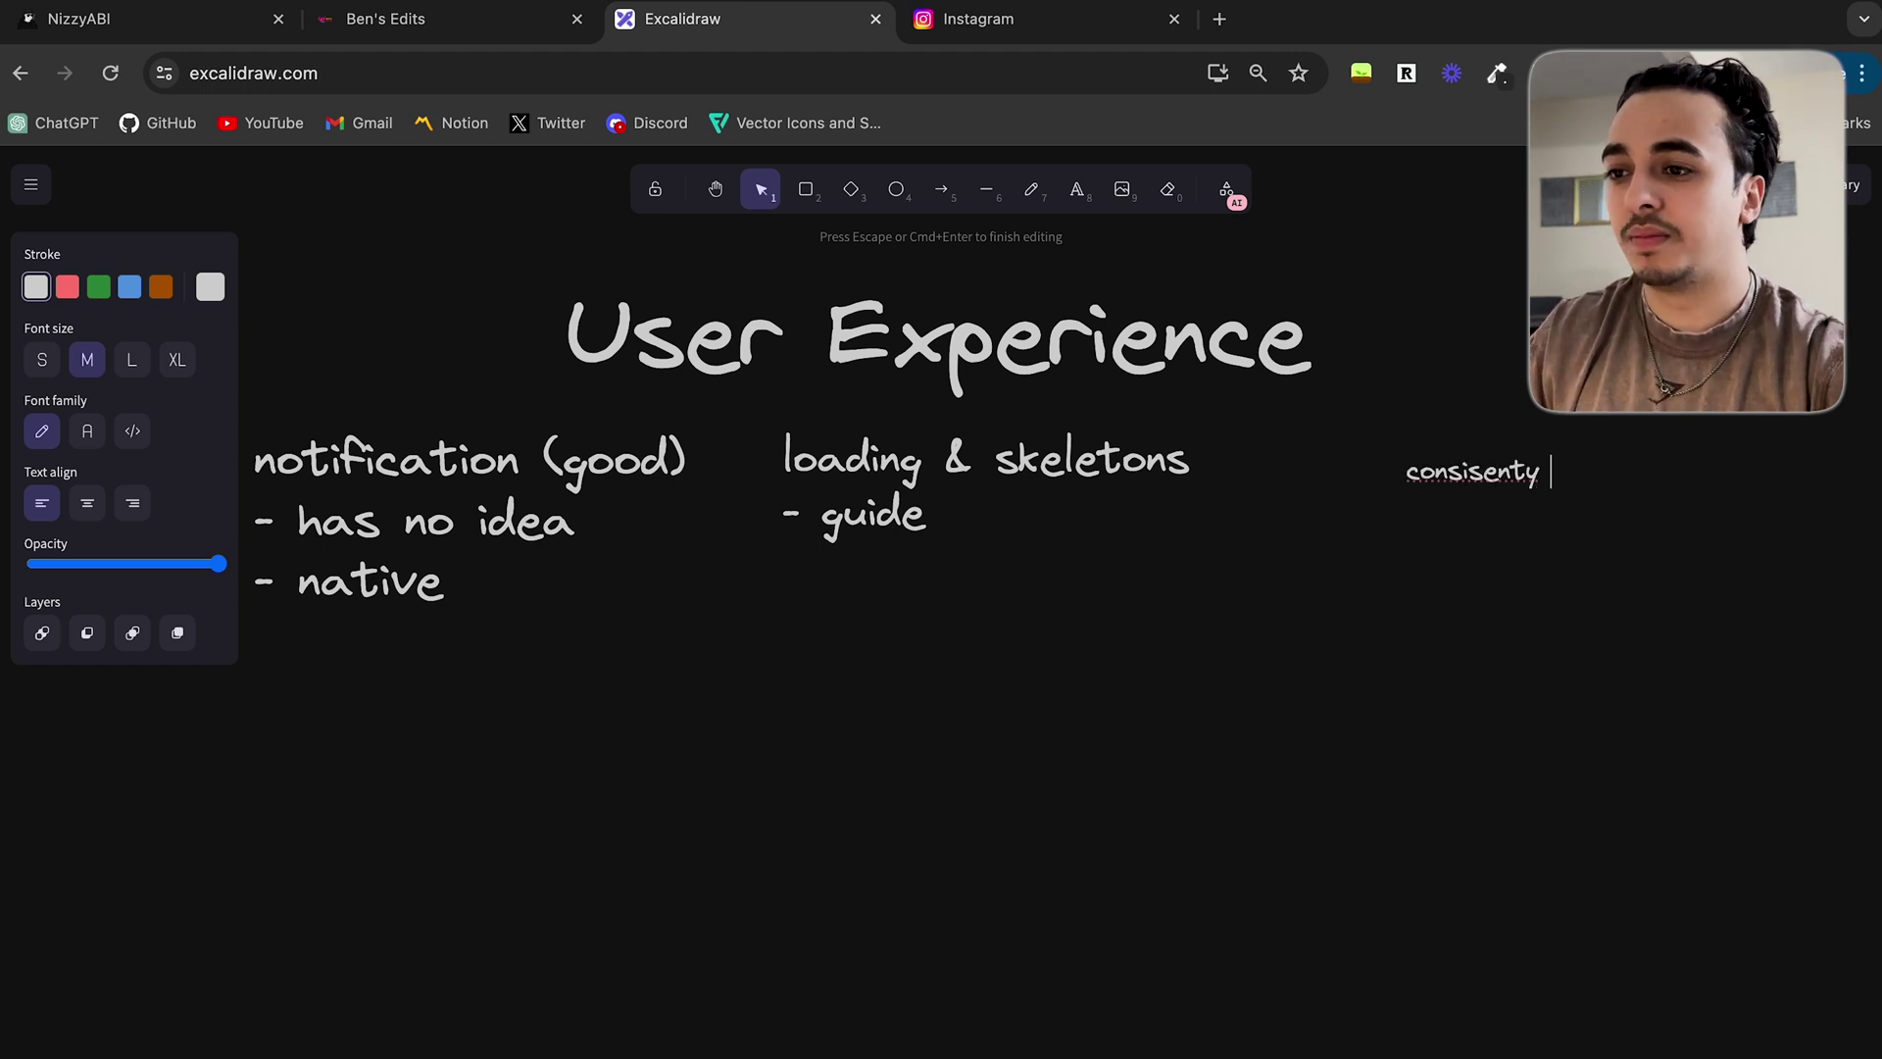
click(1516, 563)
click(1450, 475)
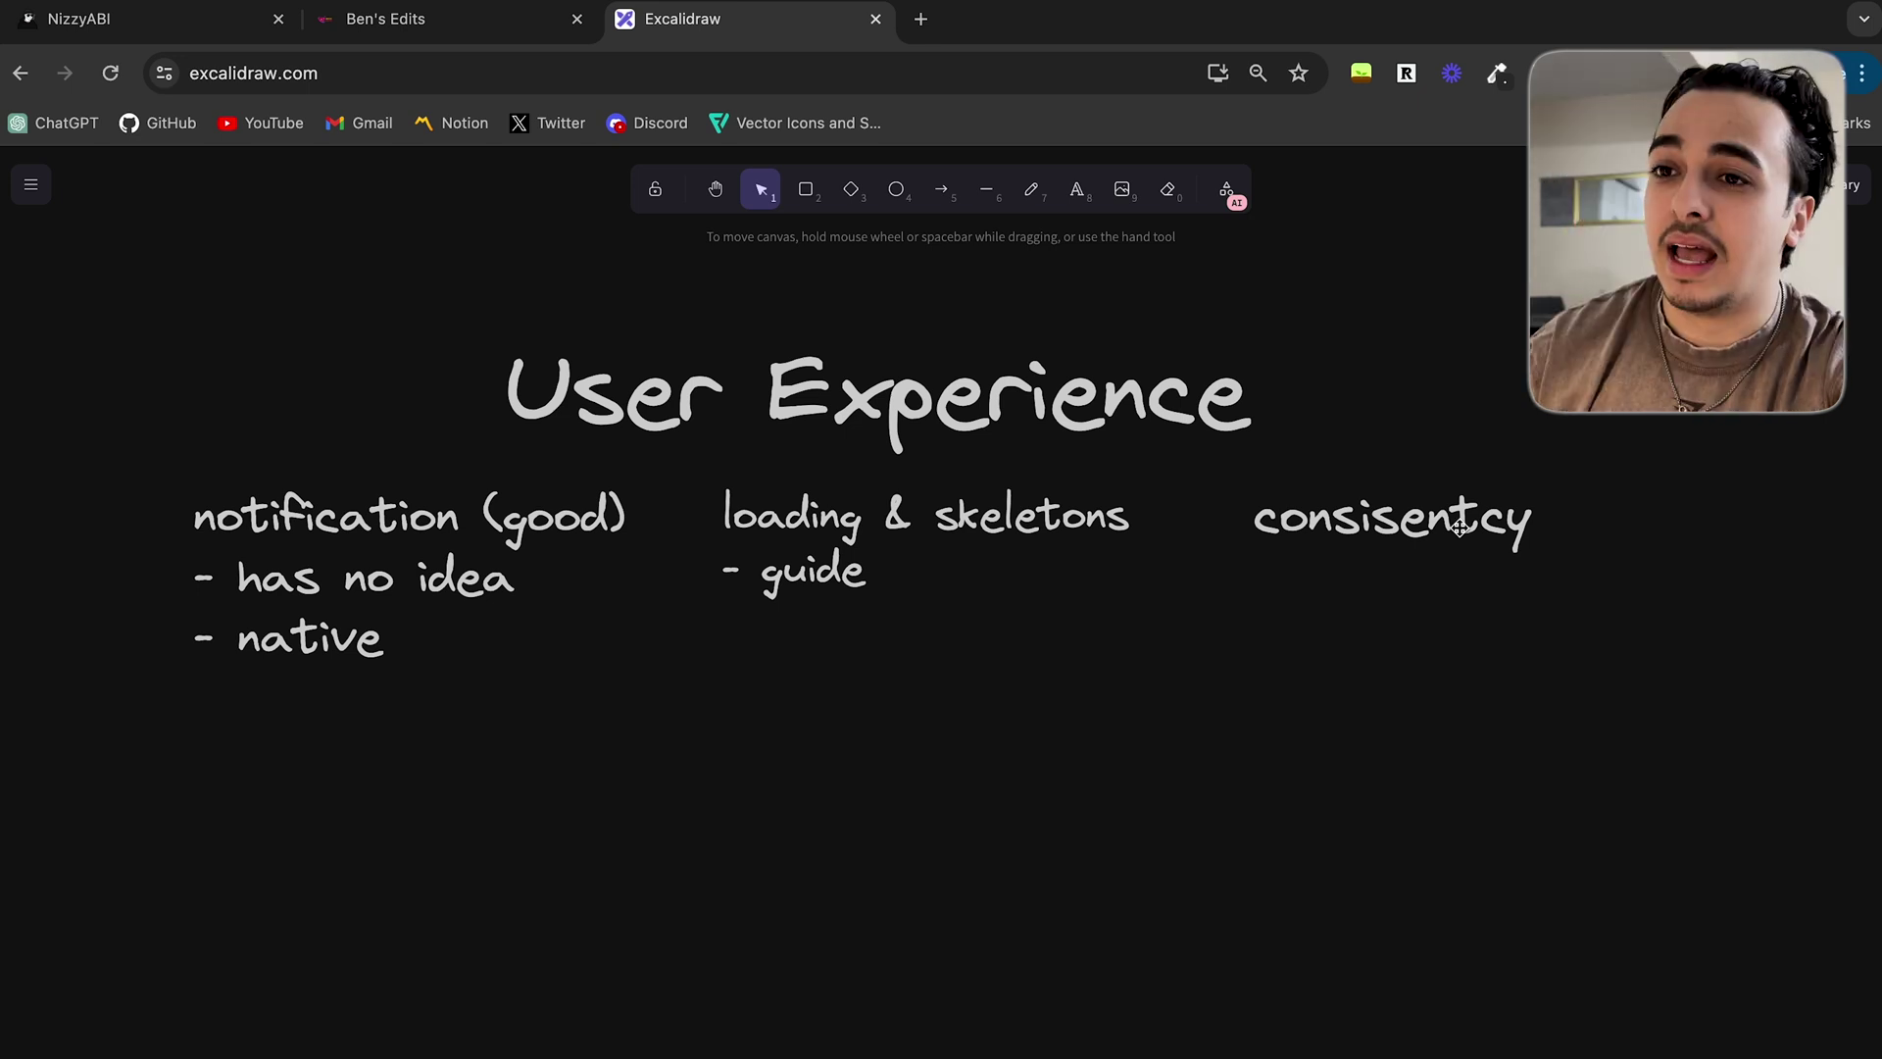
- Visit amazon.ca in a new tab, then open the Twitter home feed from its bookmark
click(921, 19)
text(amazon.ca)
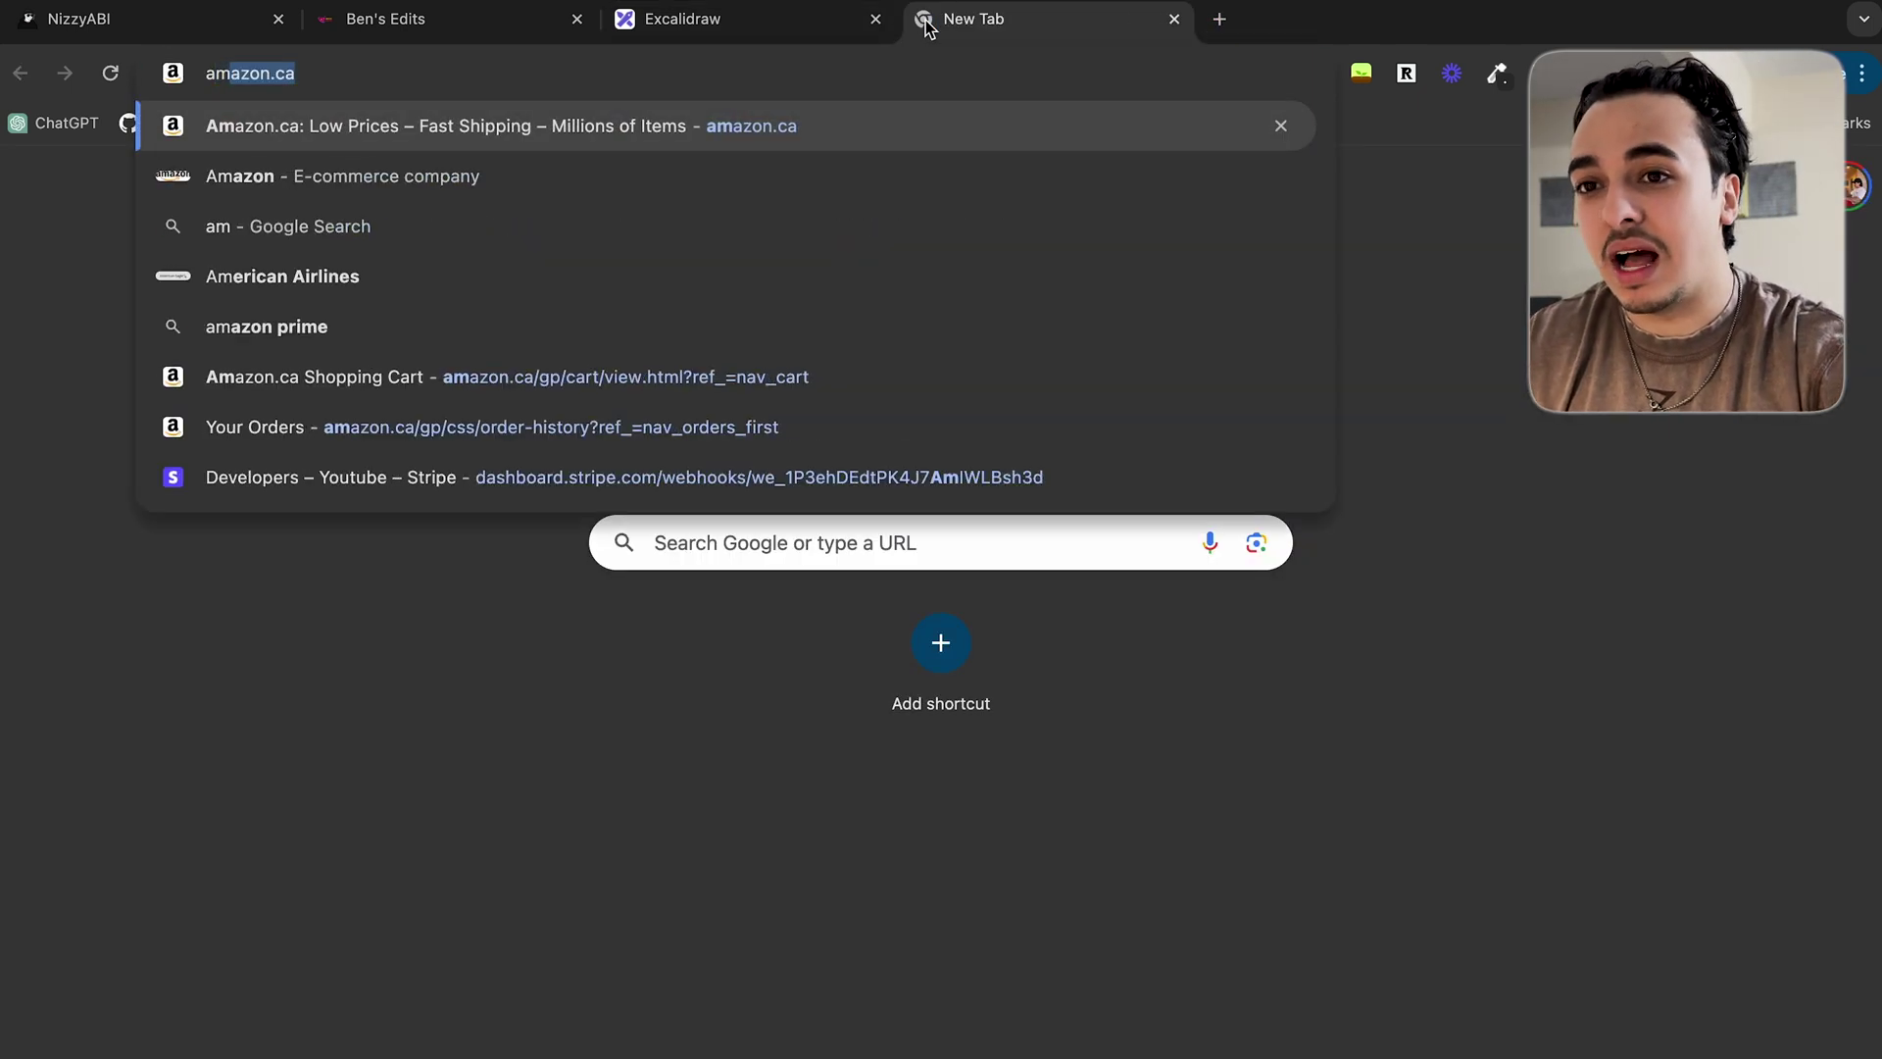
key(Return)
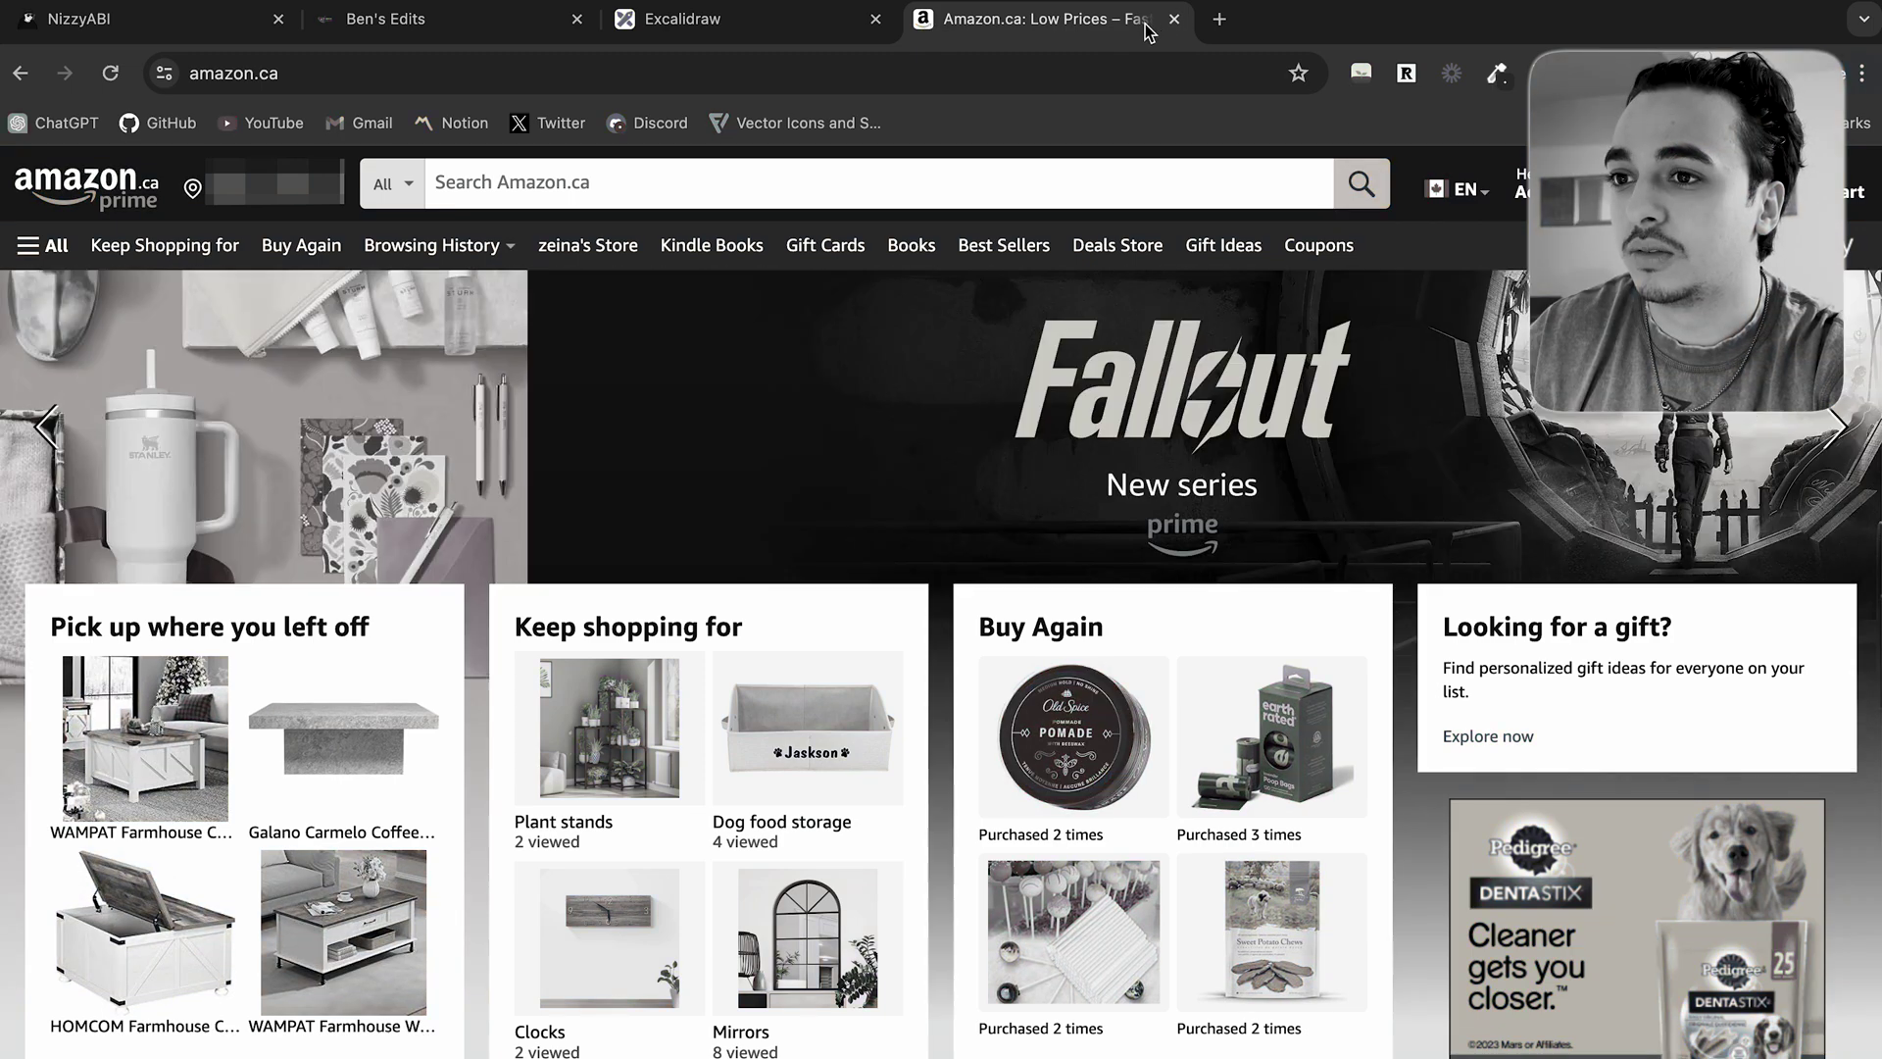
mouse_move(1529, 192)
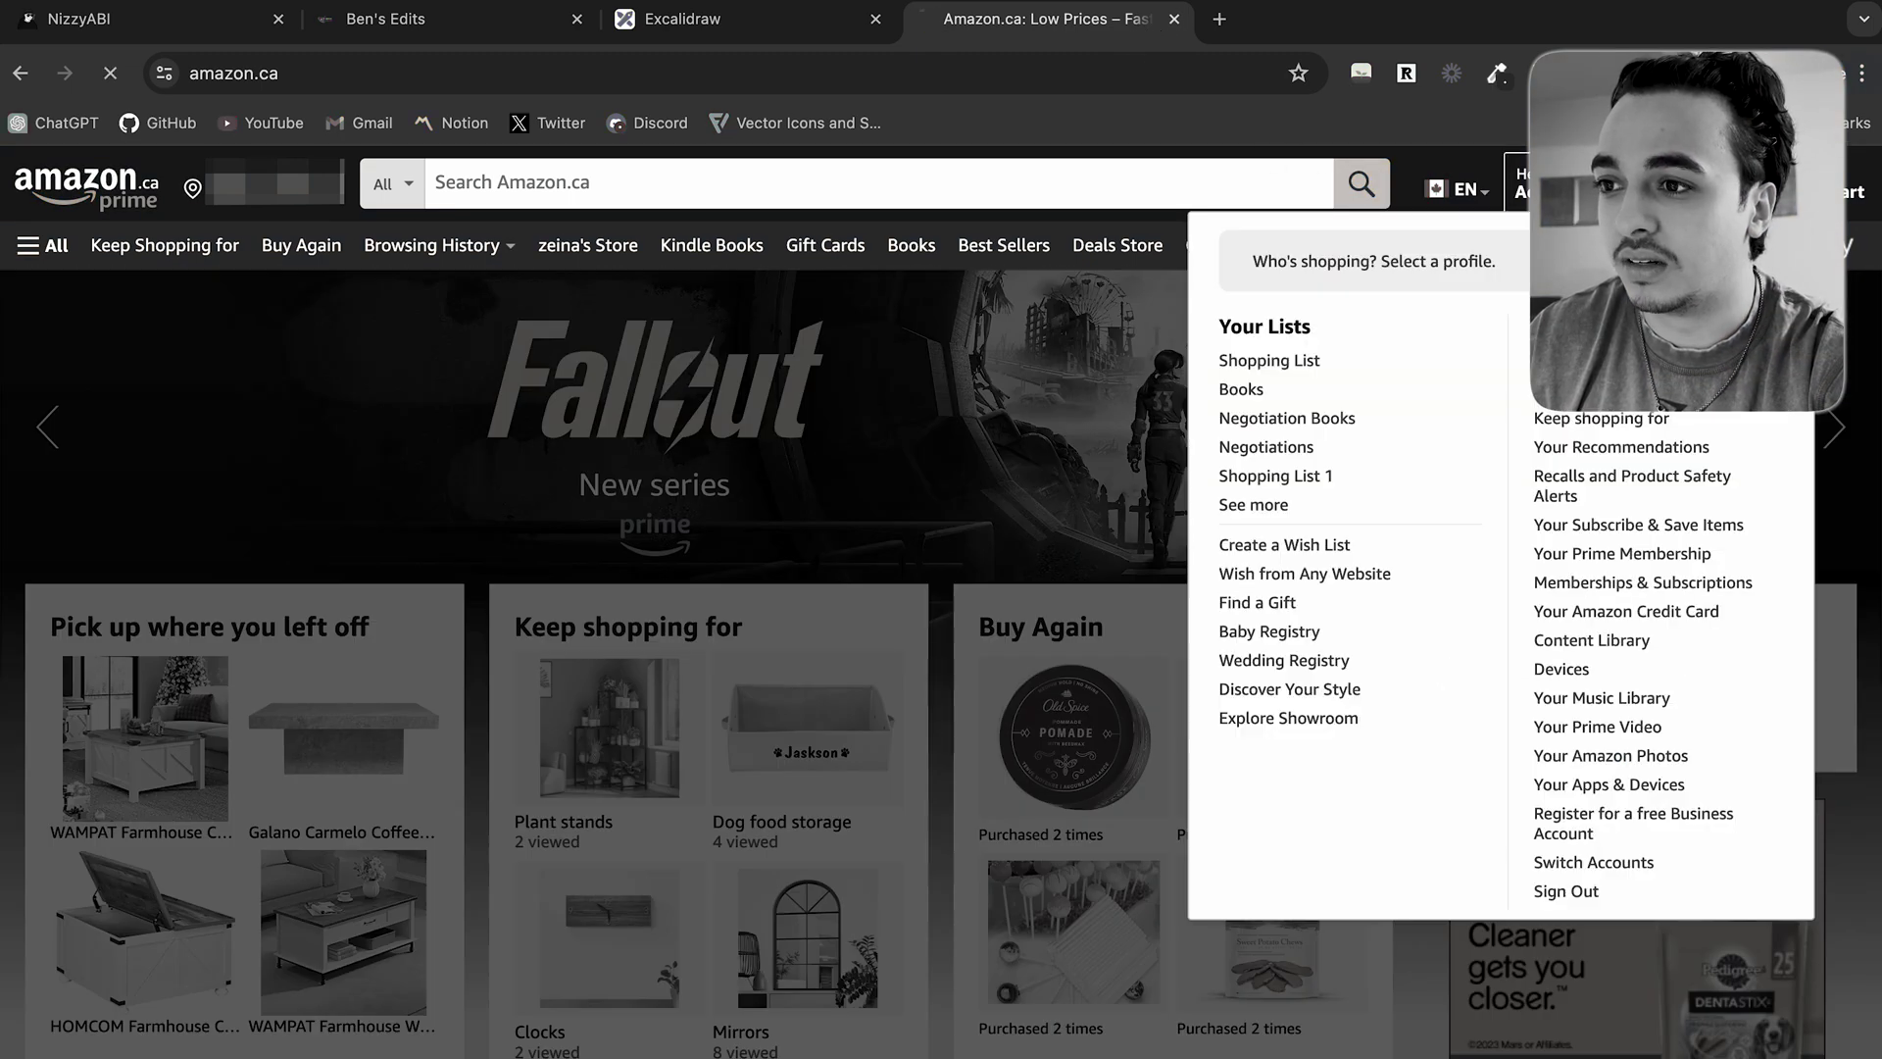
click(563, 134)
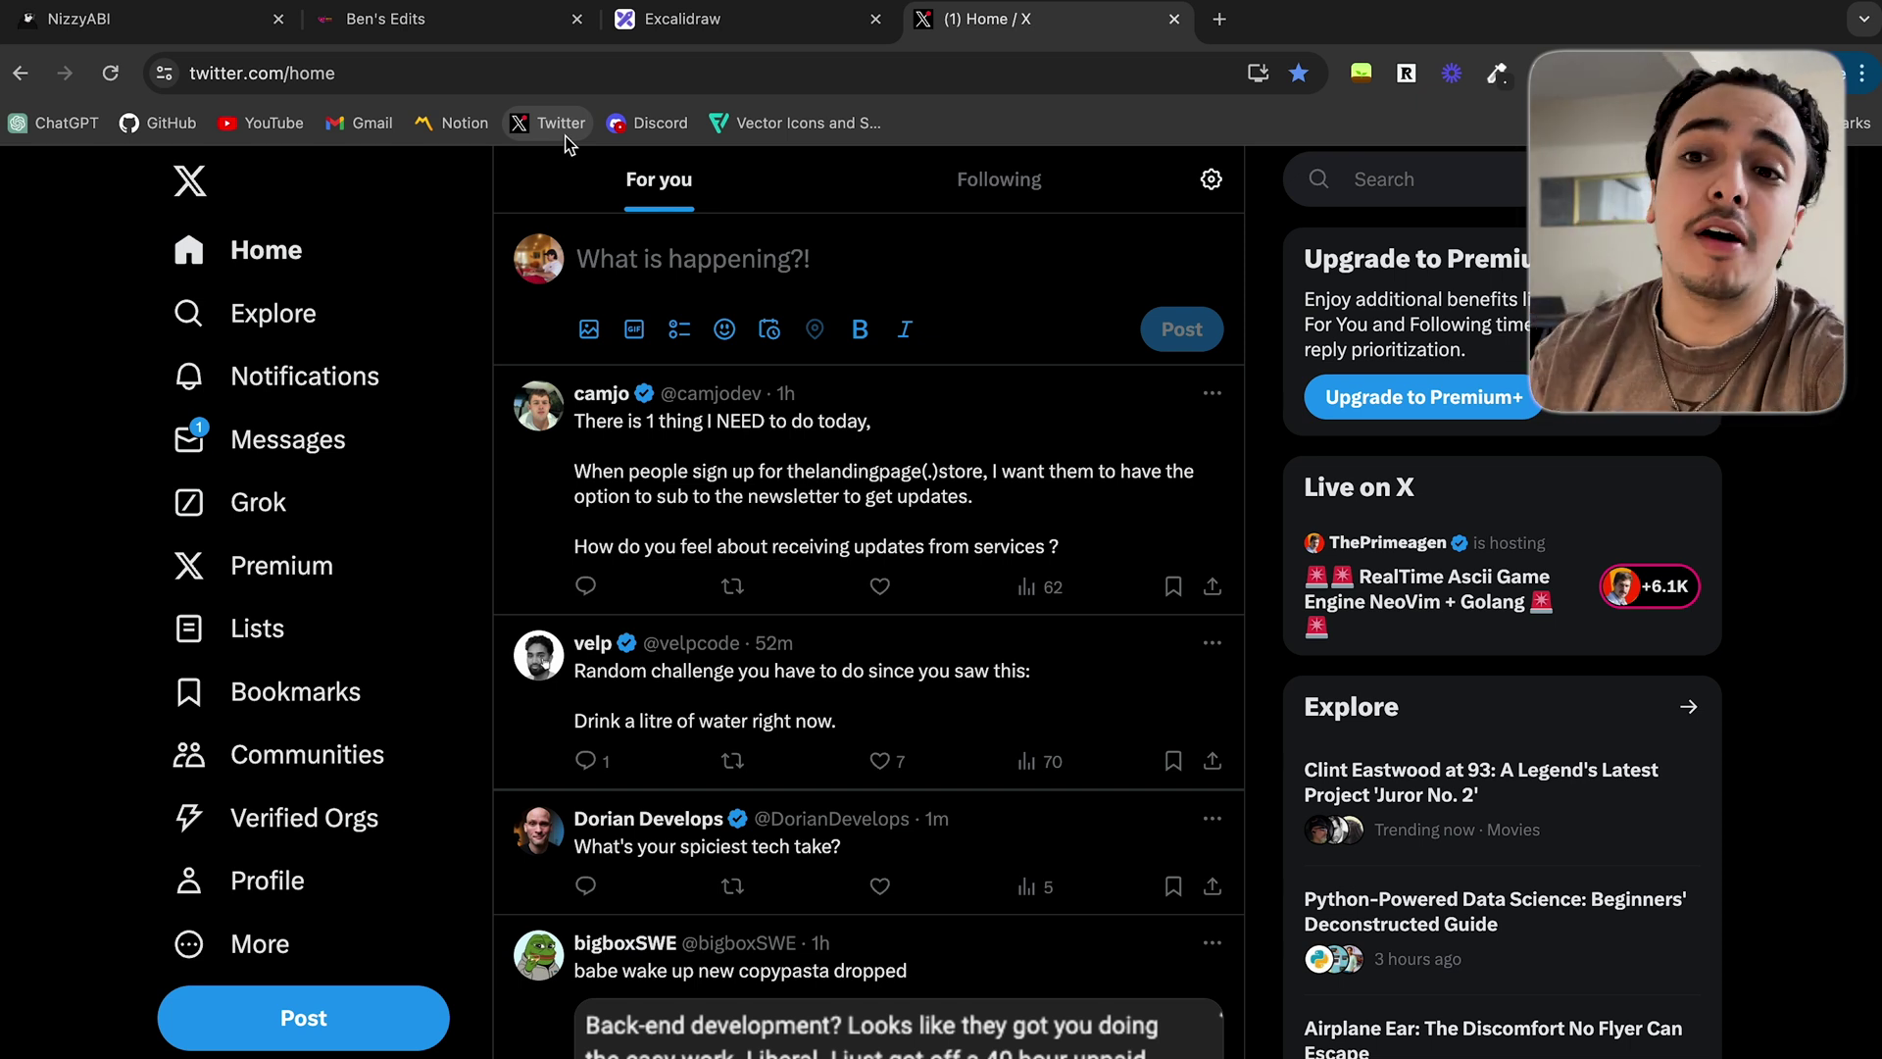
click(281, 324)
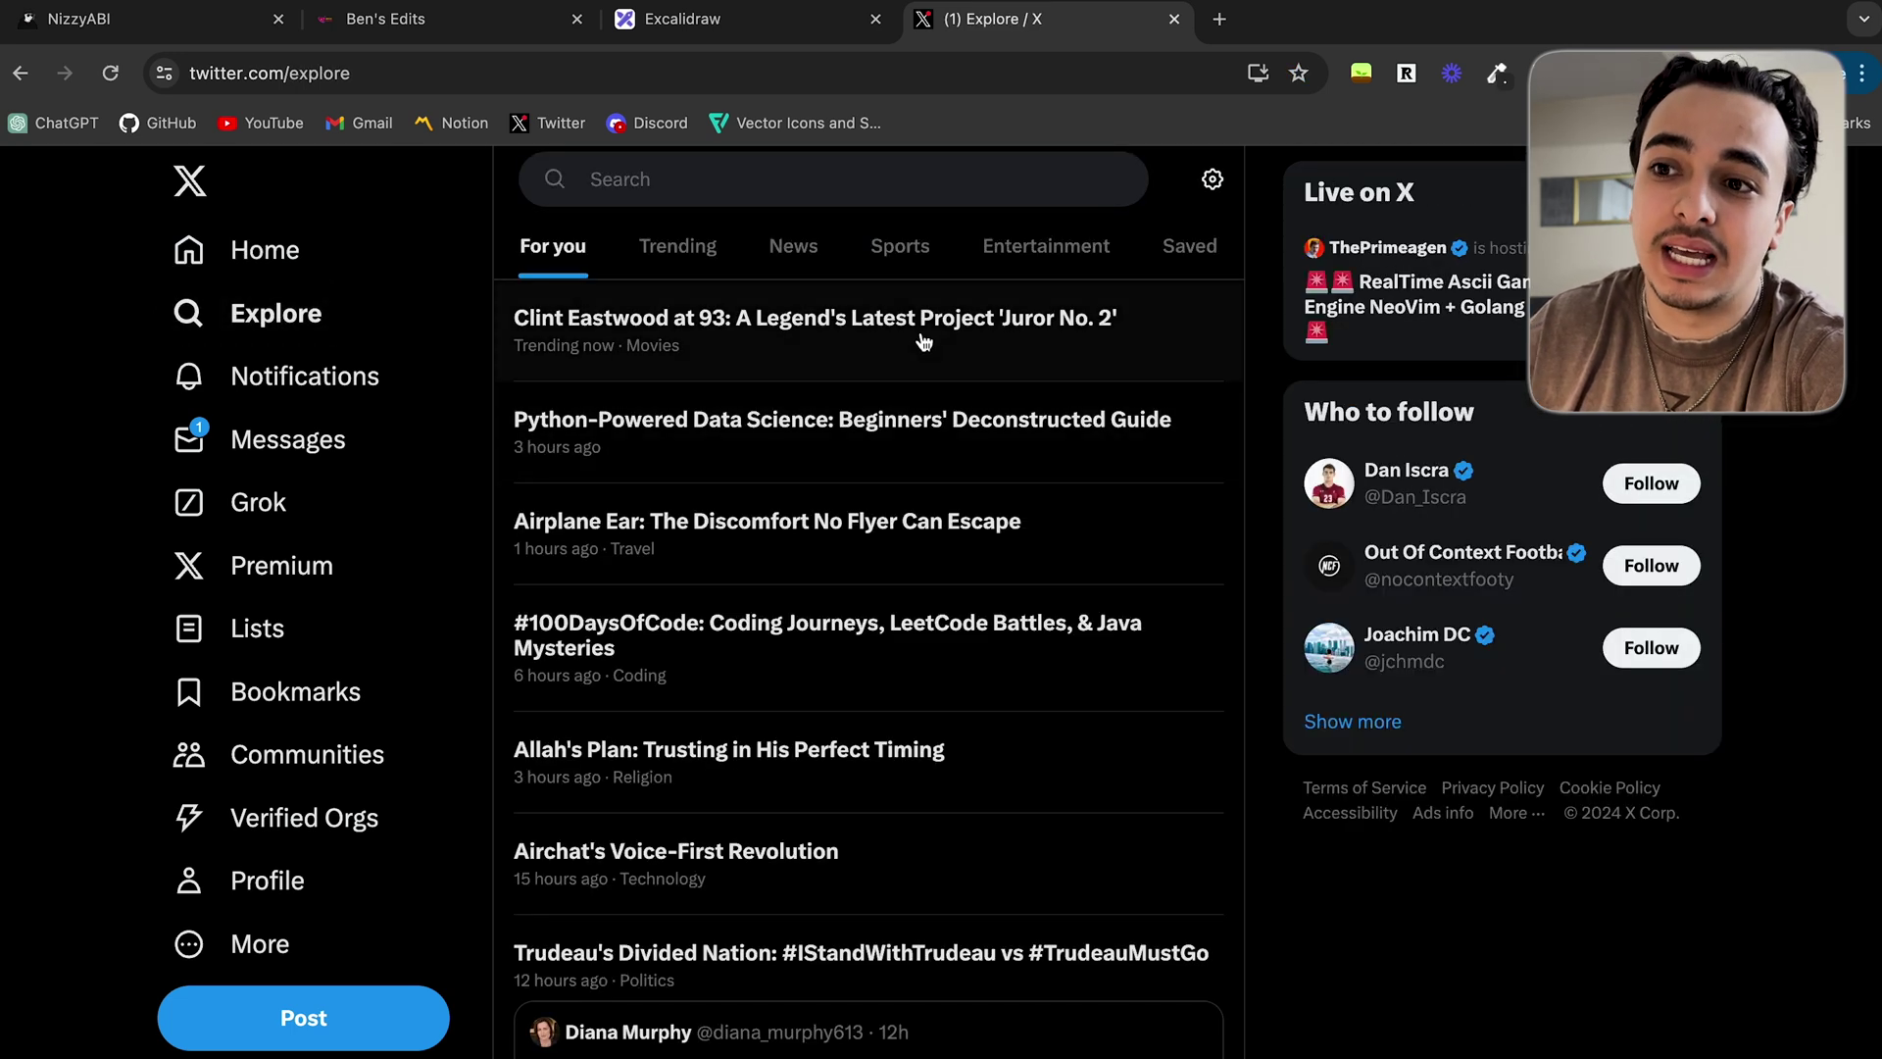
scroll(823, 757, down, 1)
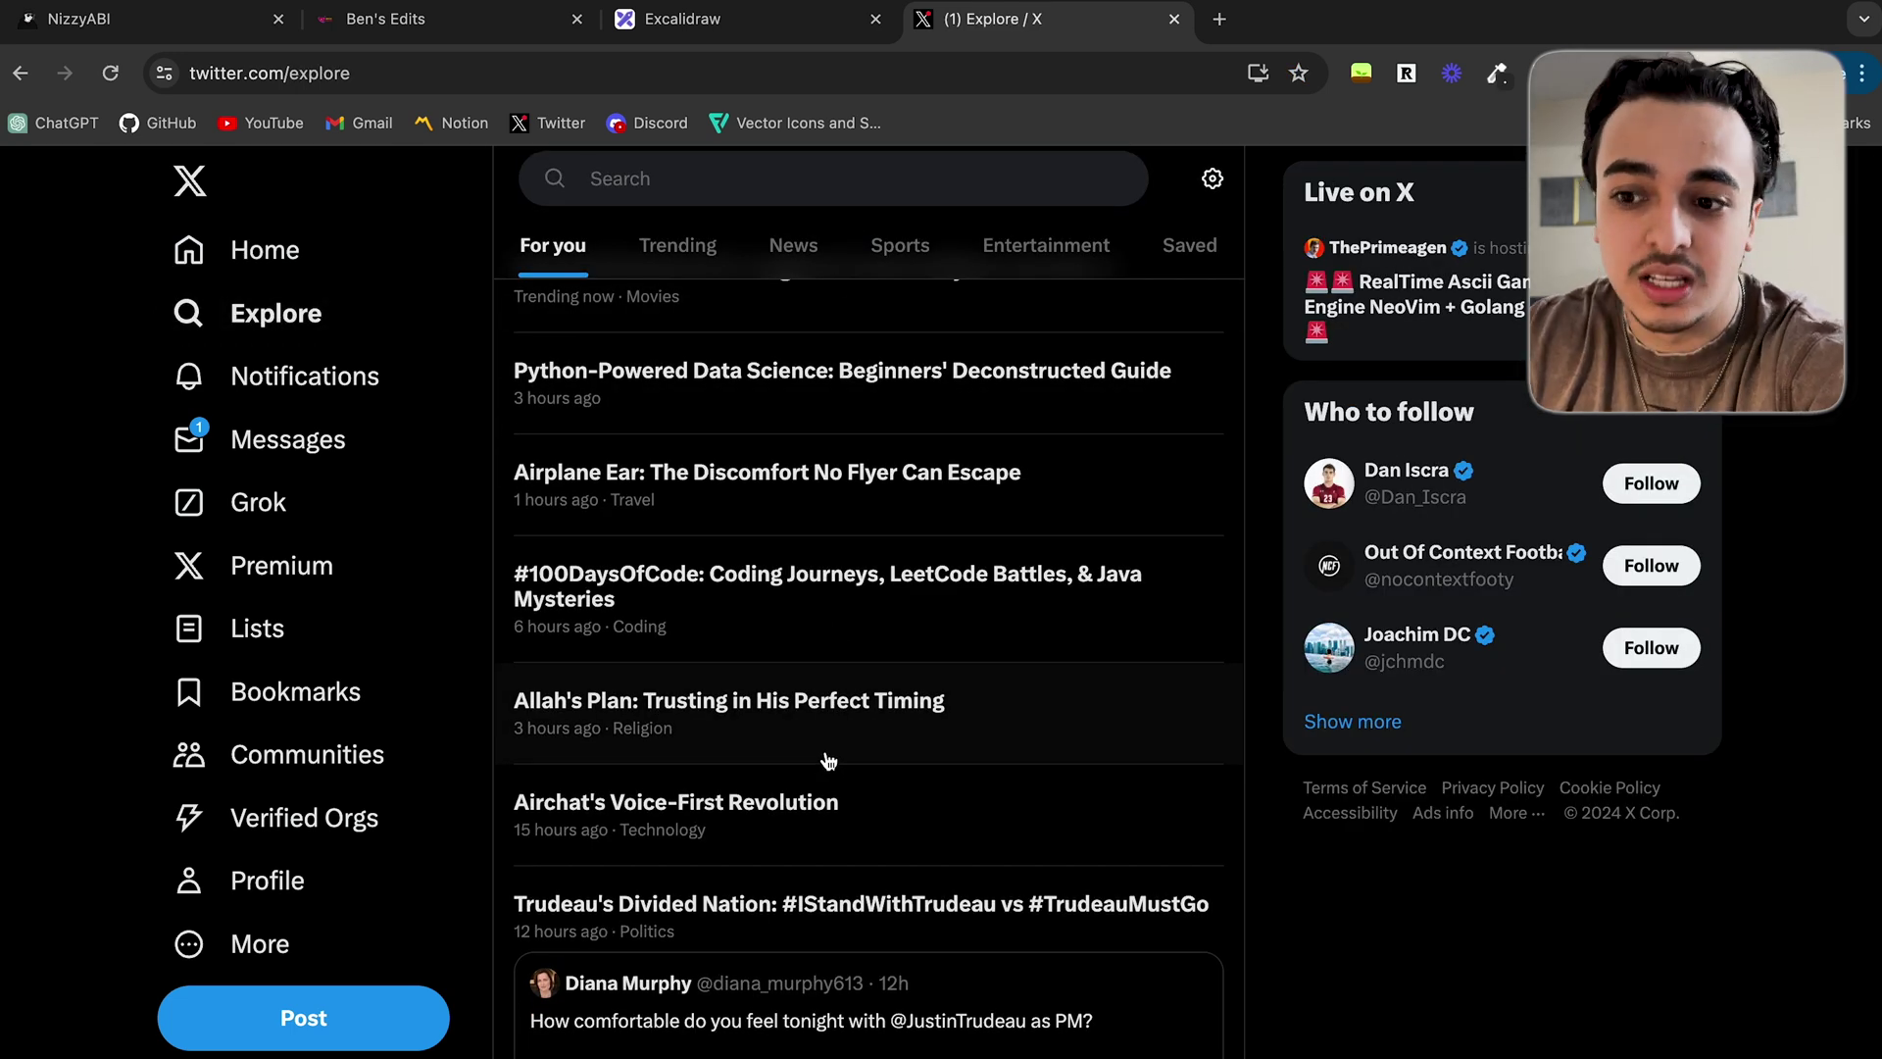
scroll(828, 761, down, 2)
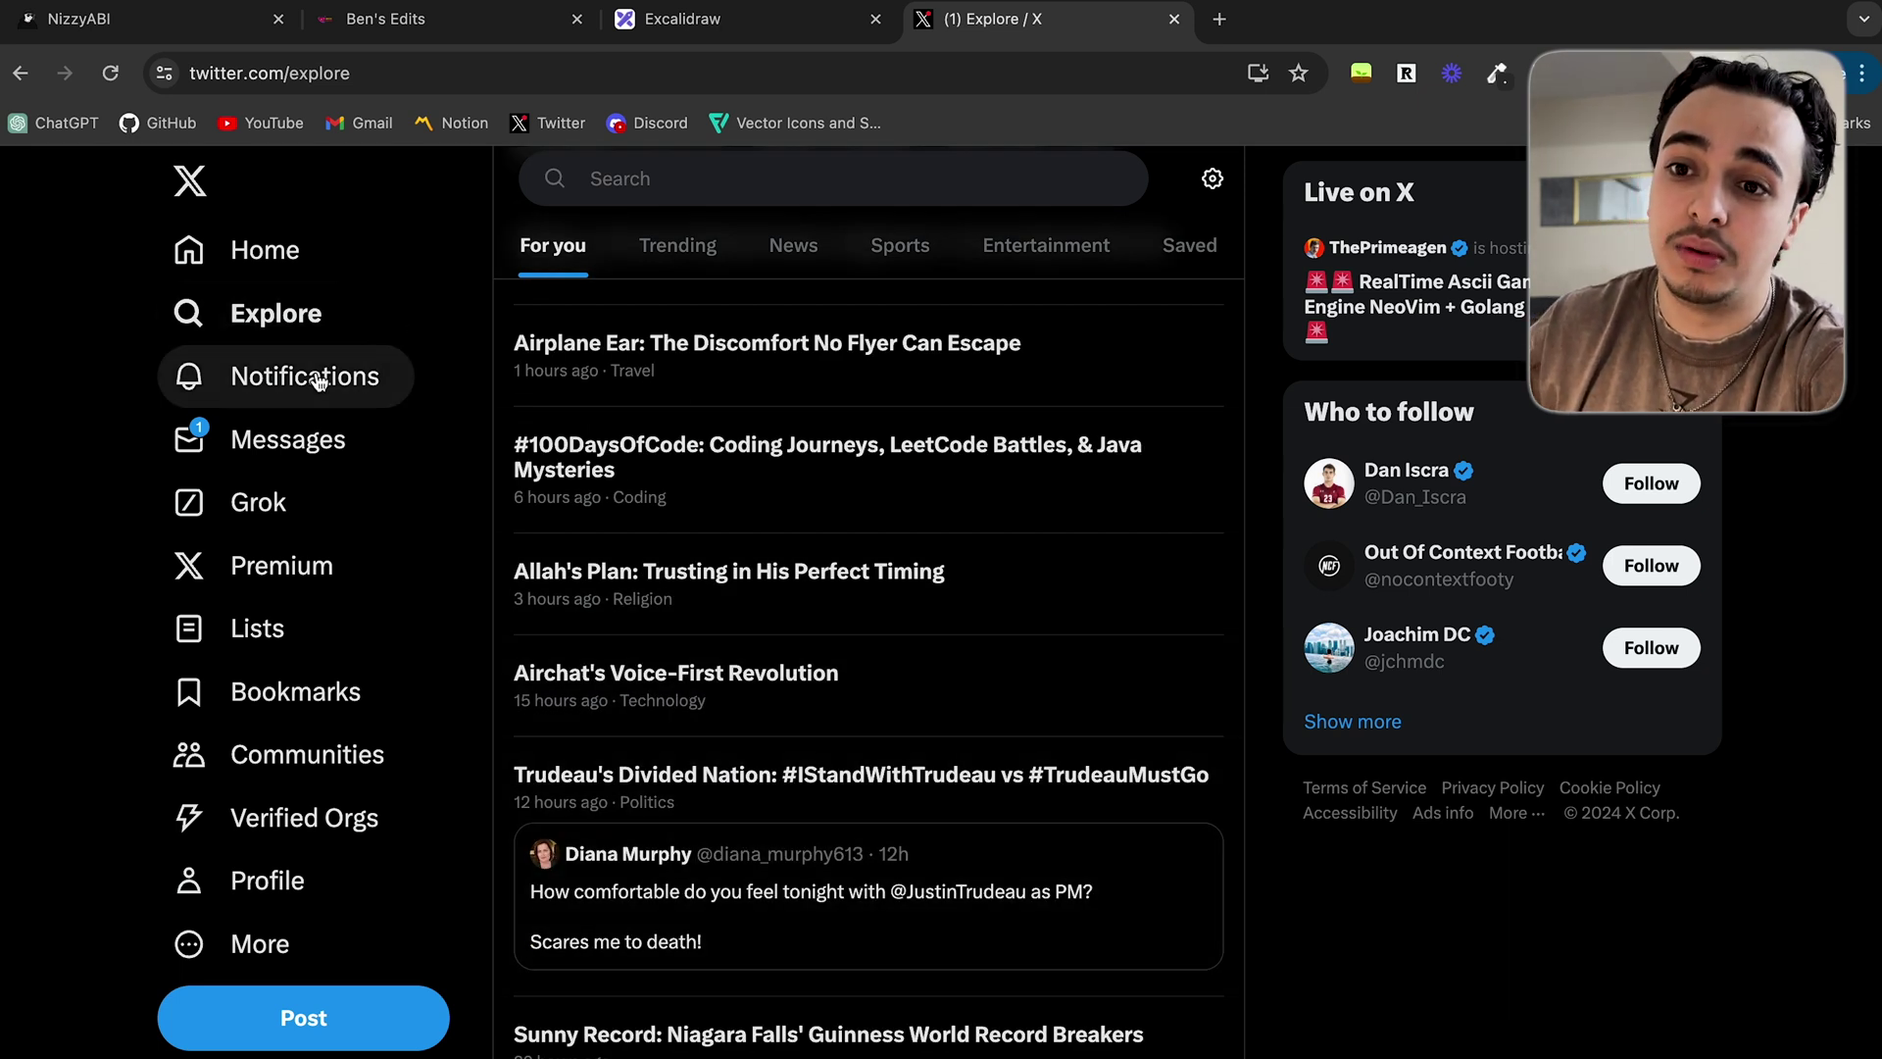
click(274, 588)
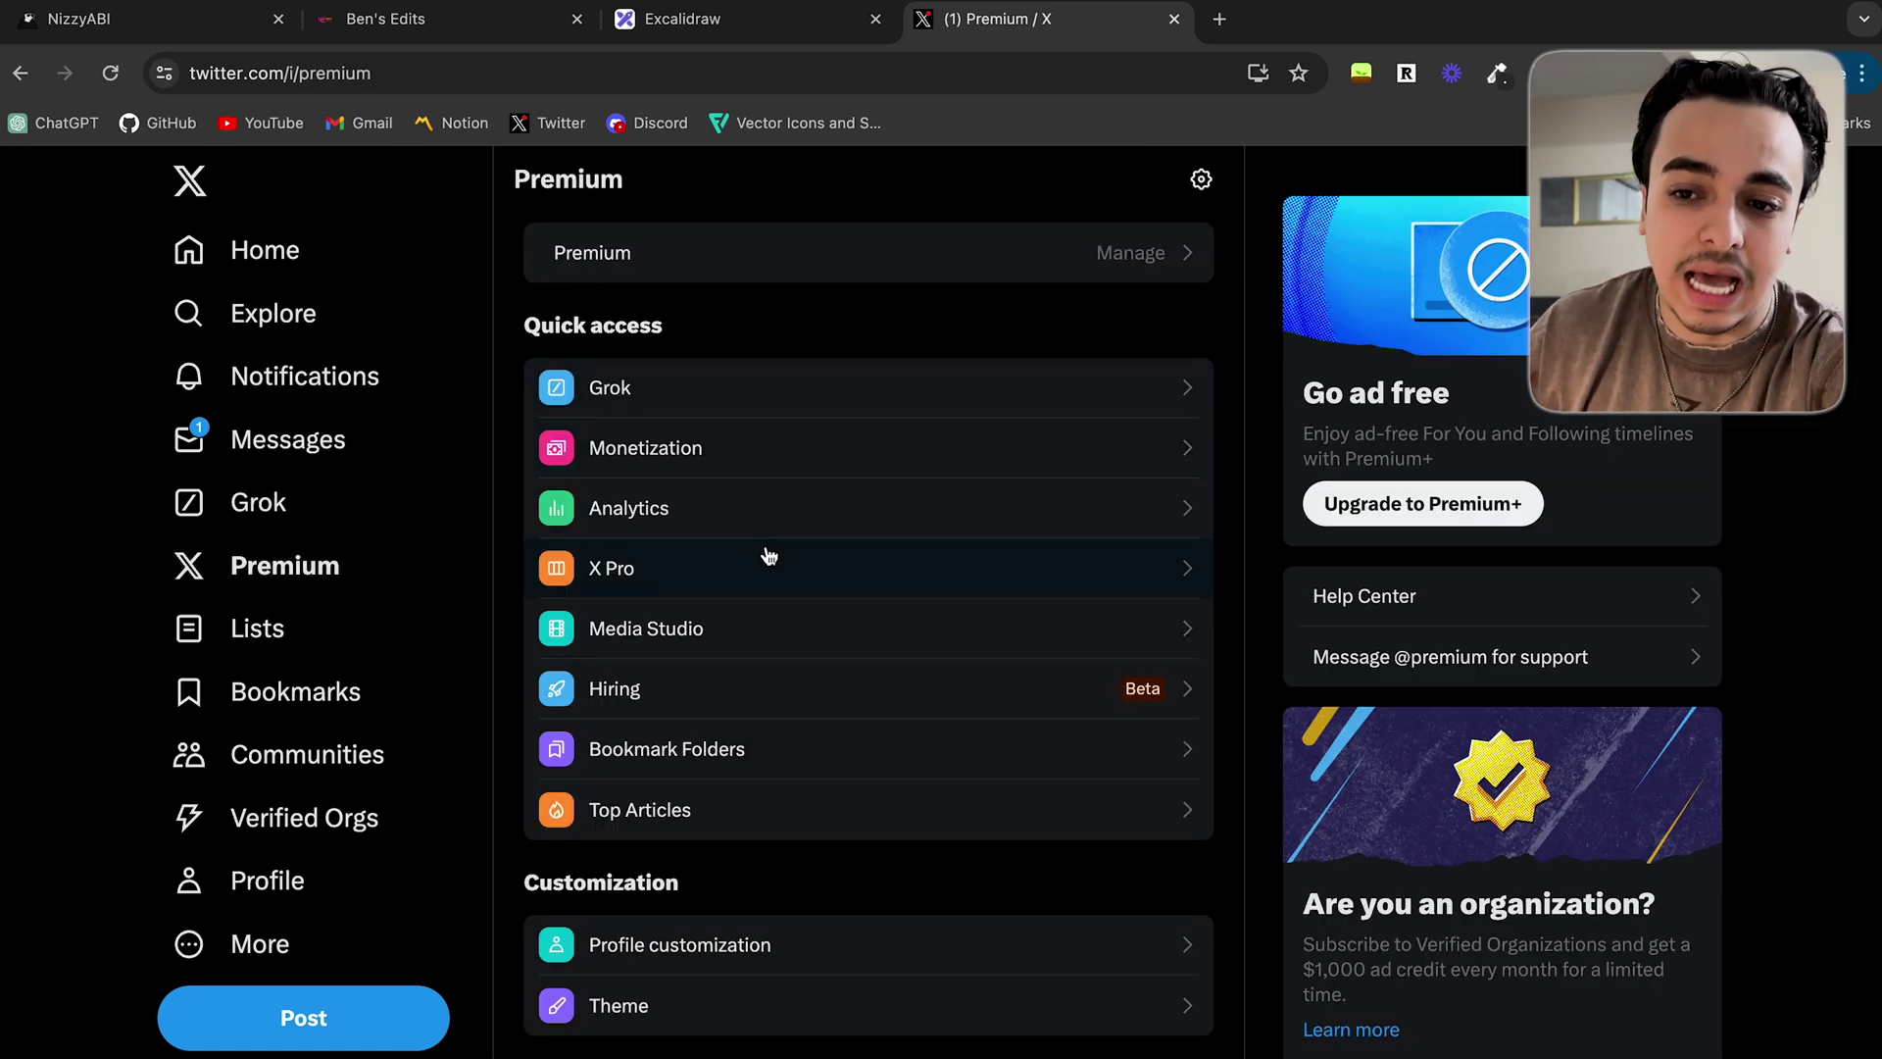
click(260, 252)
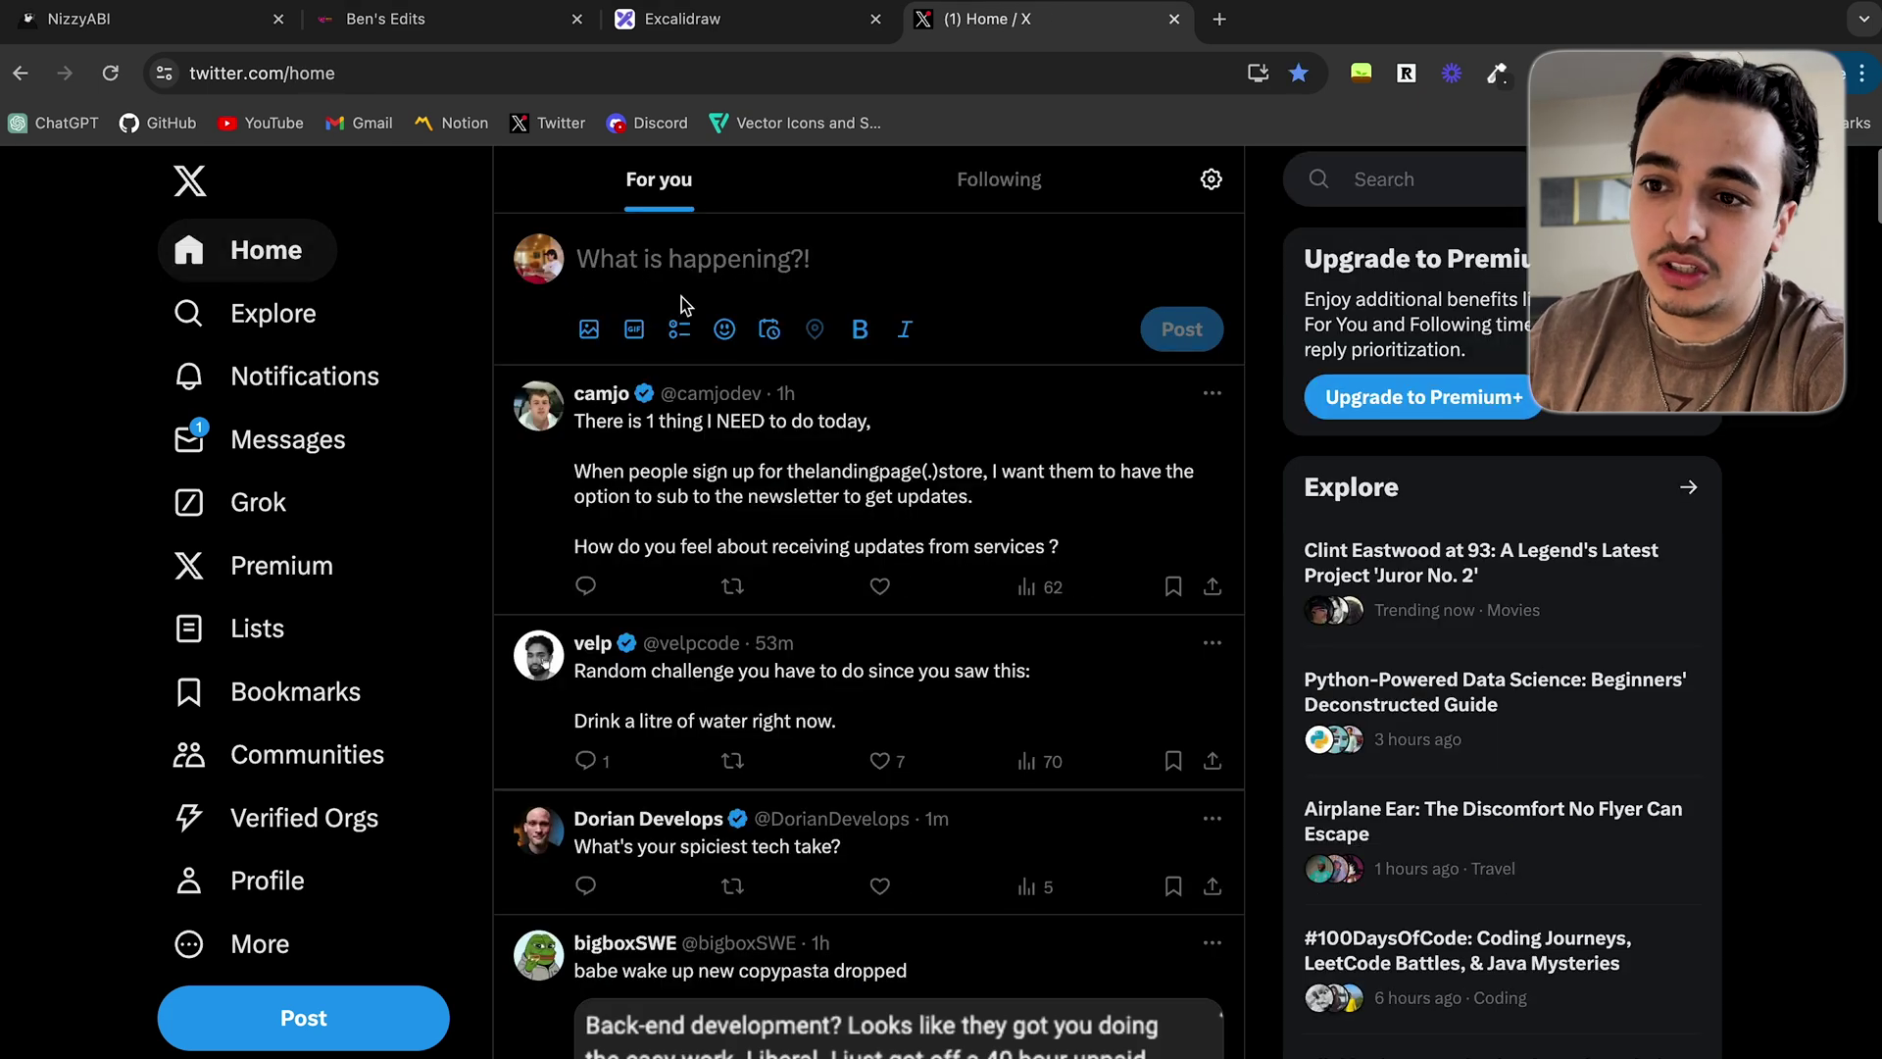
scroll(747, 500, down, 3)
scroll(747, 500, down, 2)
scroll(554, 962, down, 5)
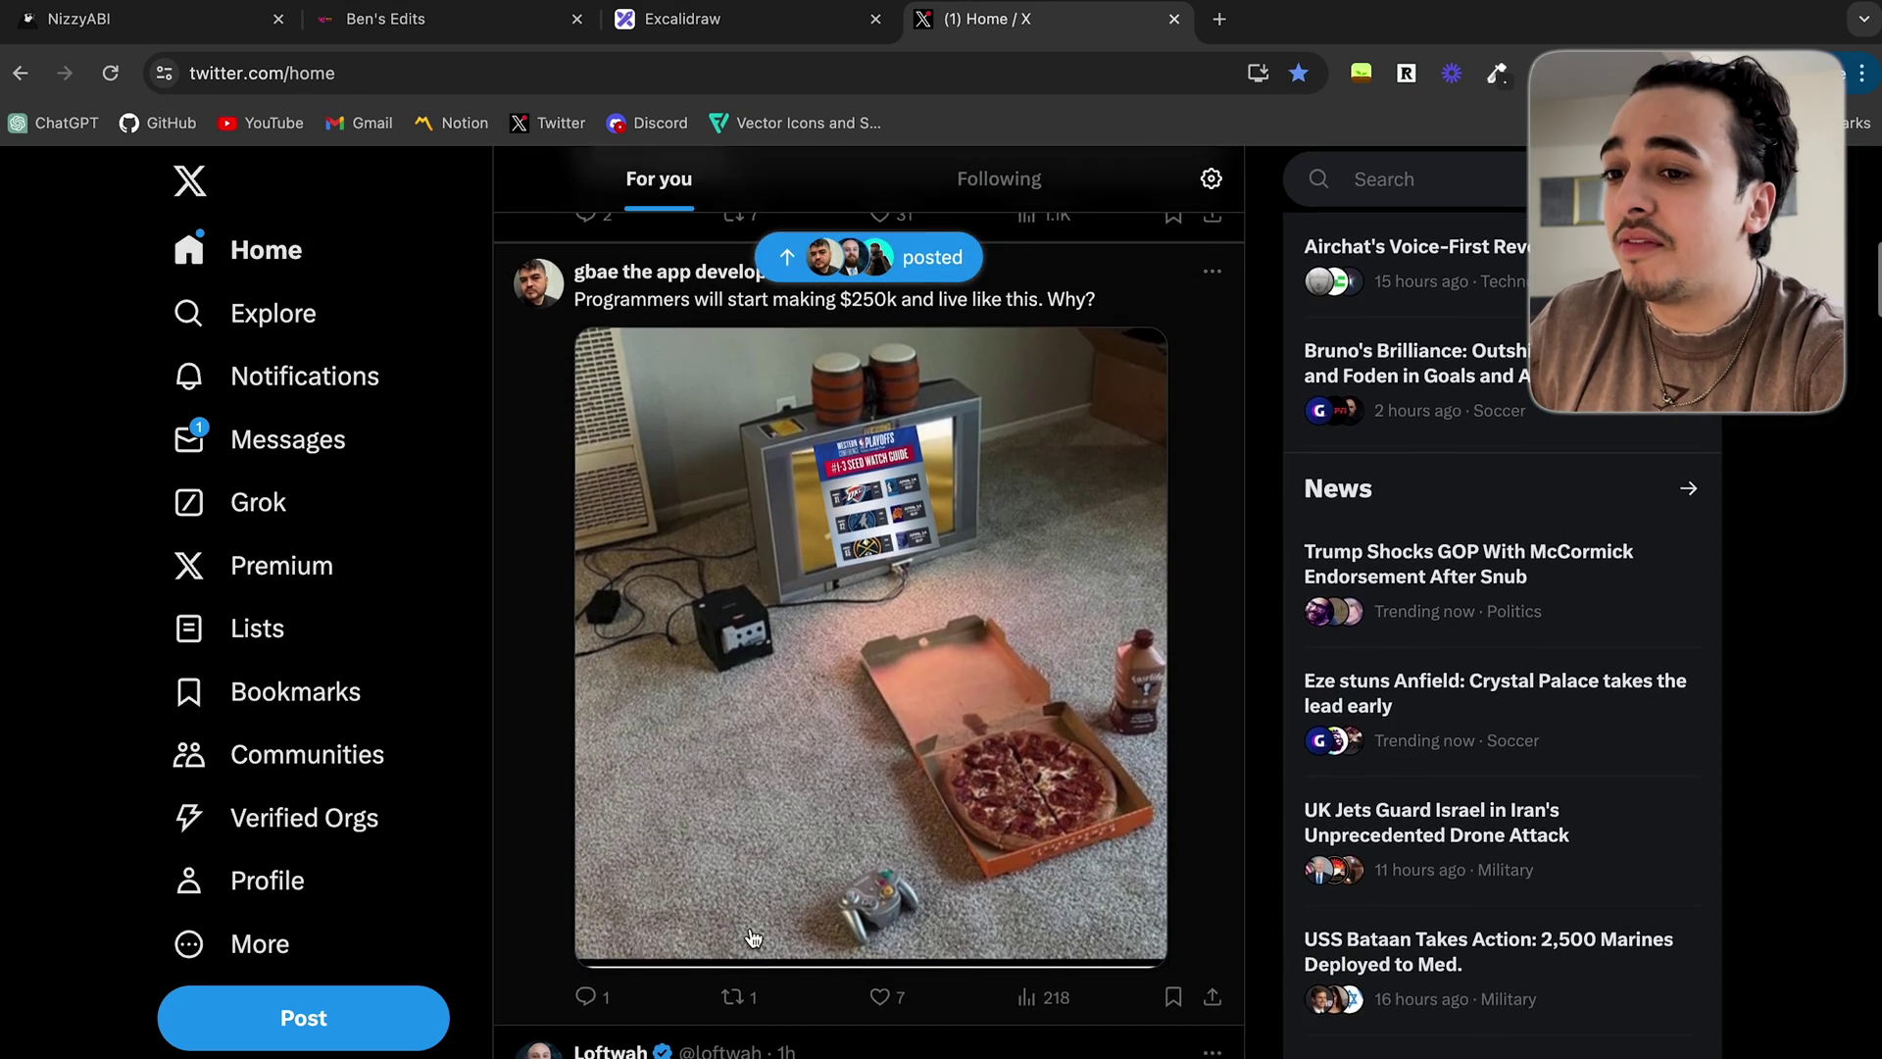
click(546, 948)
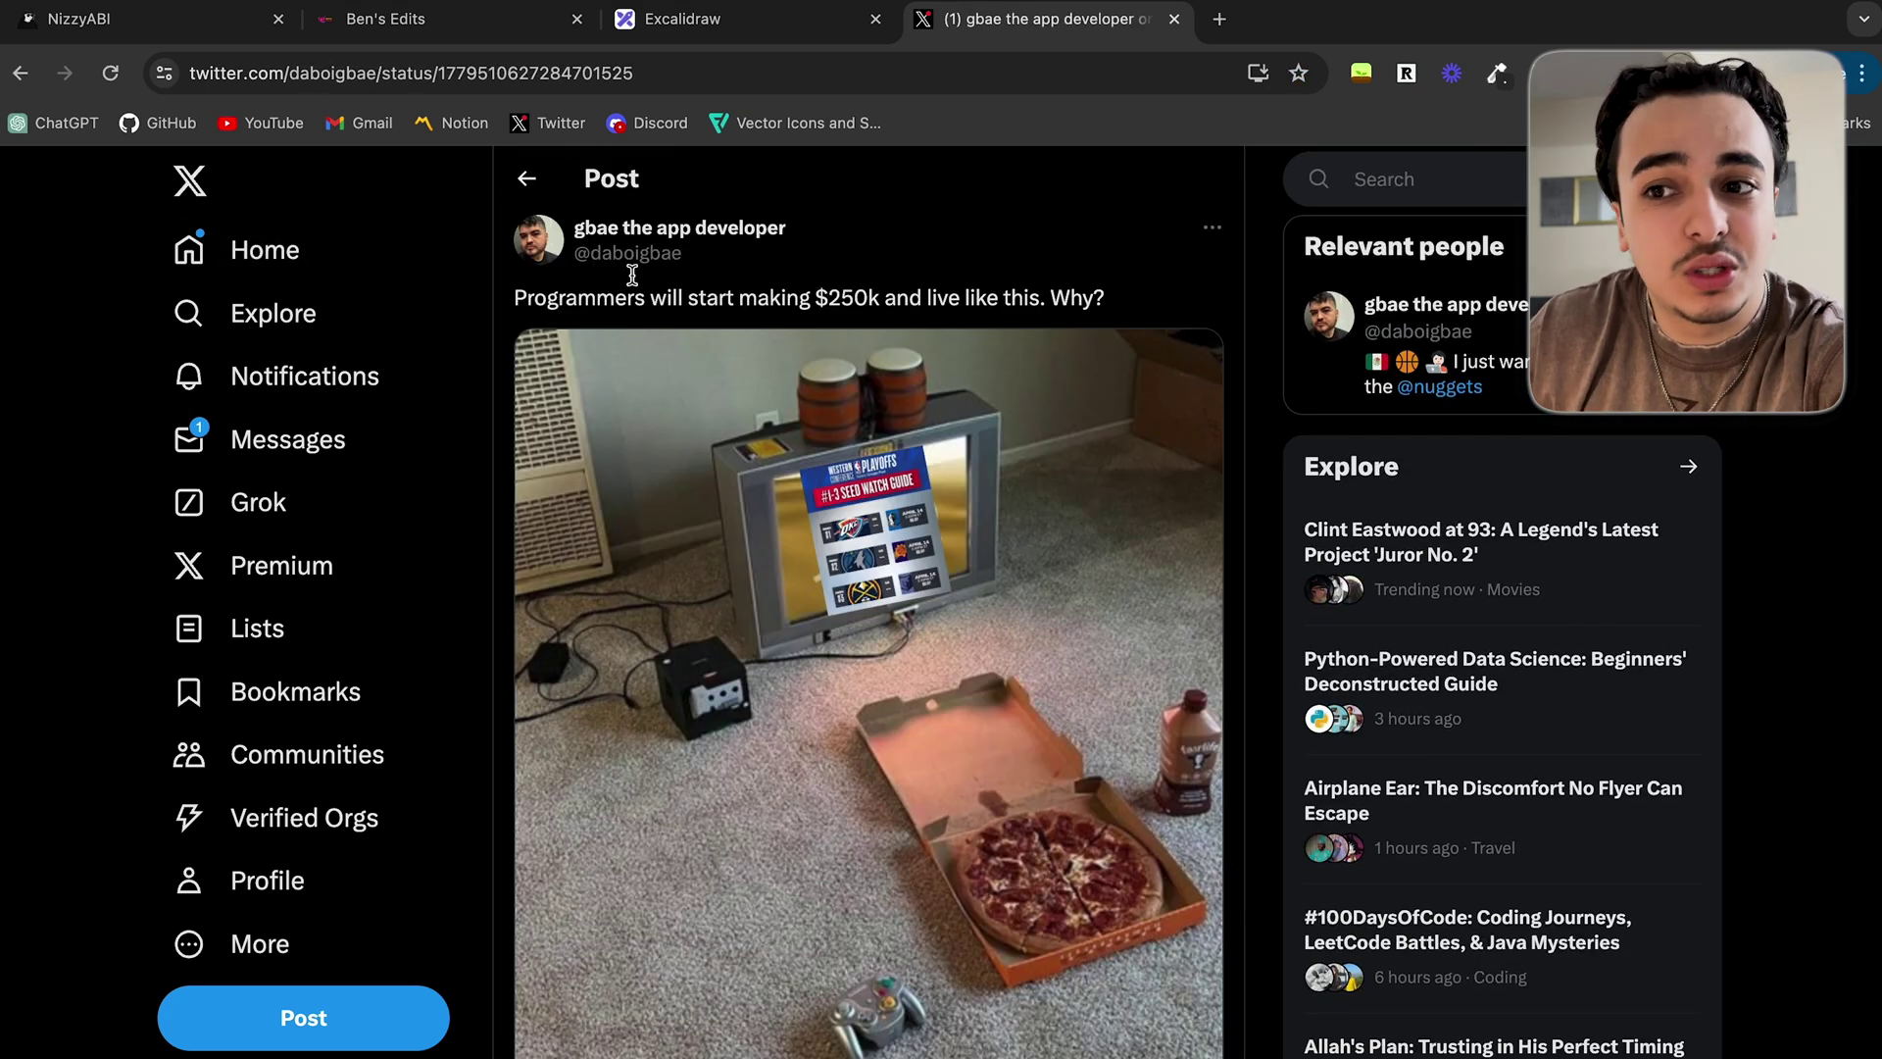
click(538, 181)
scroll(540, 655, down, 5)
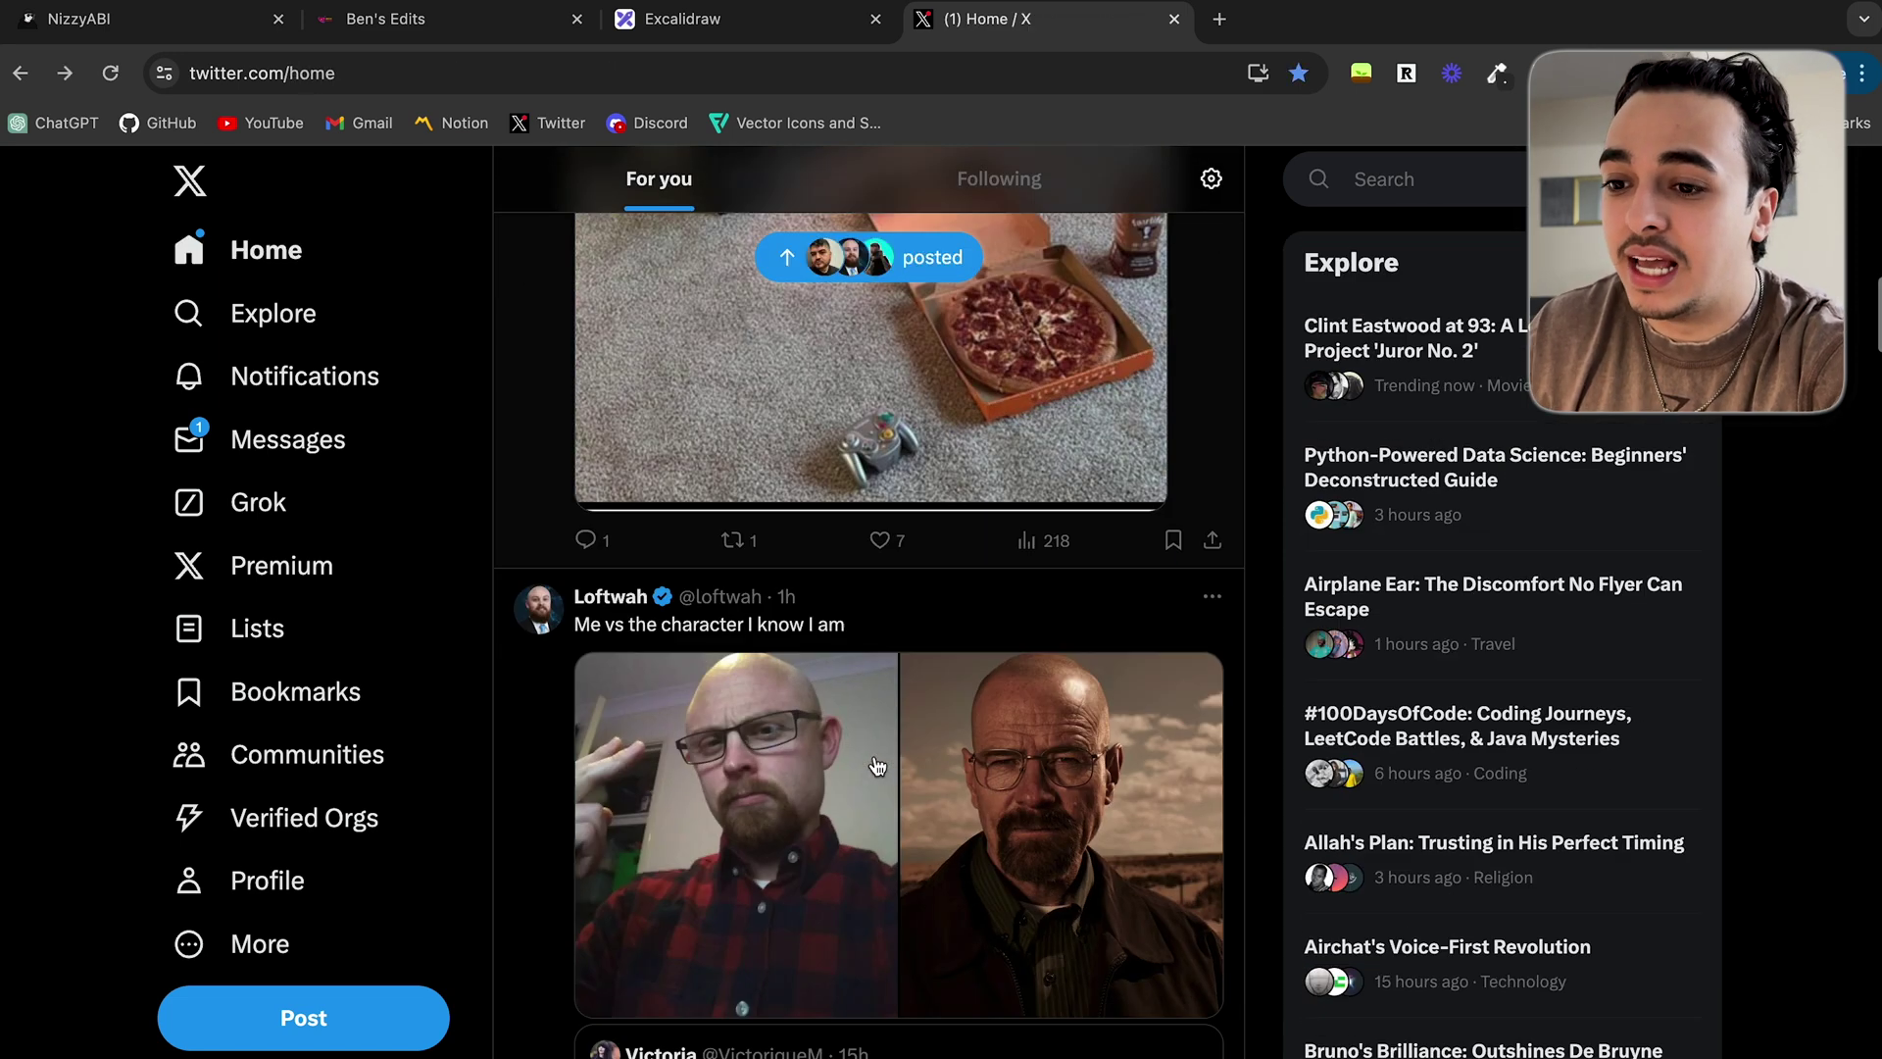
click(540, 654)
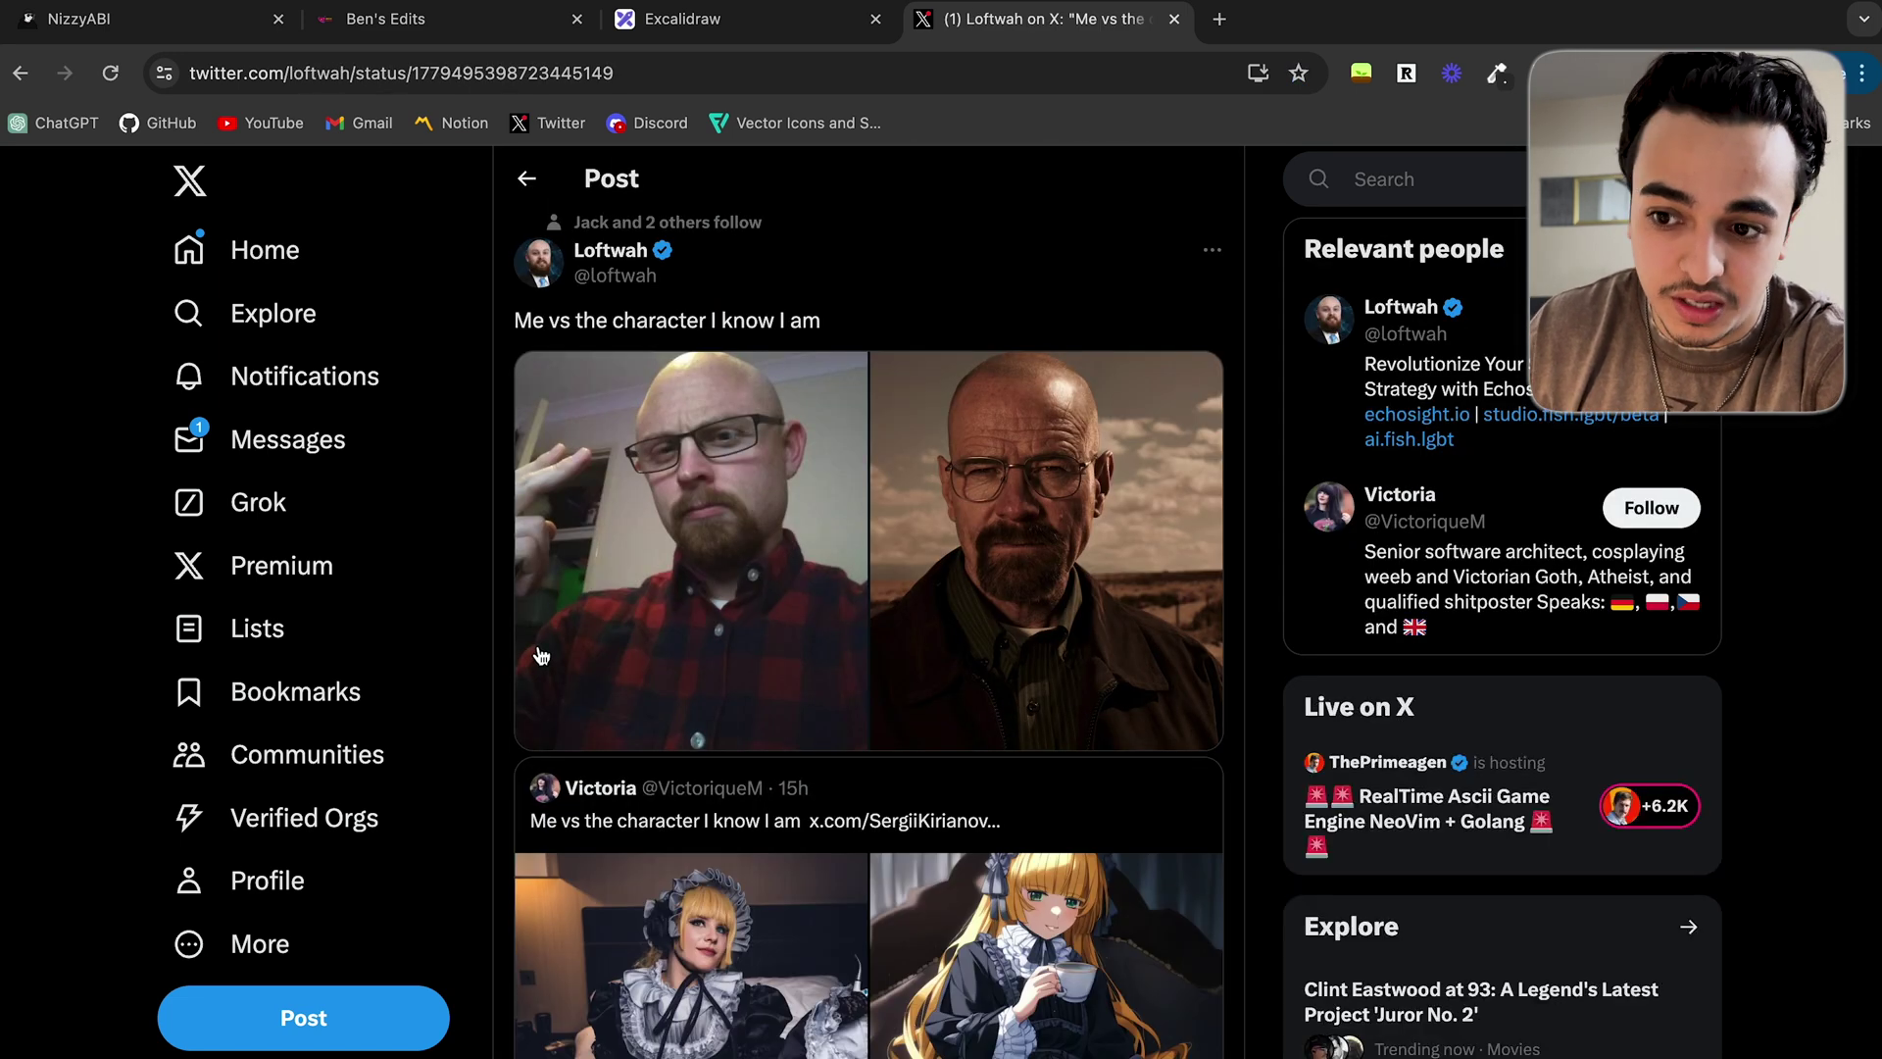
click(538, 184)
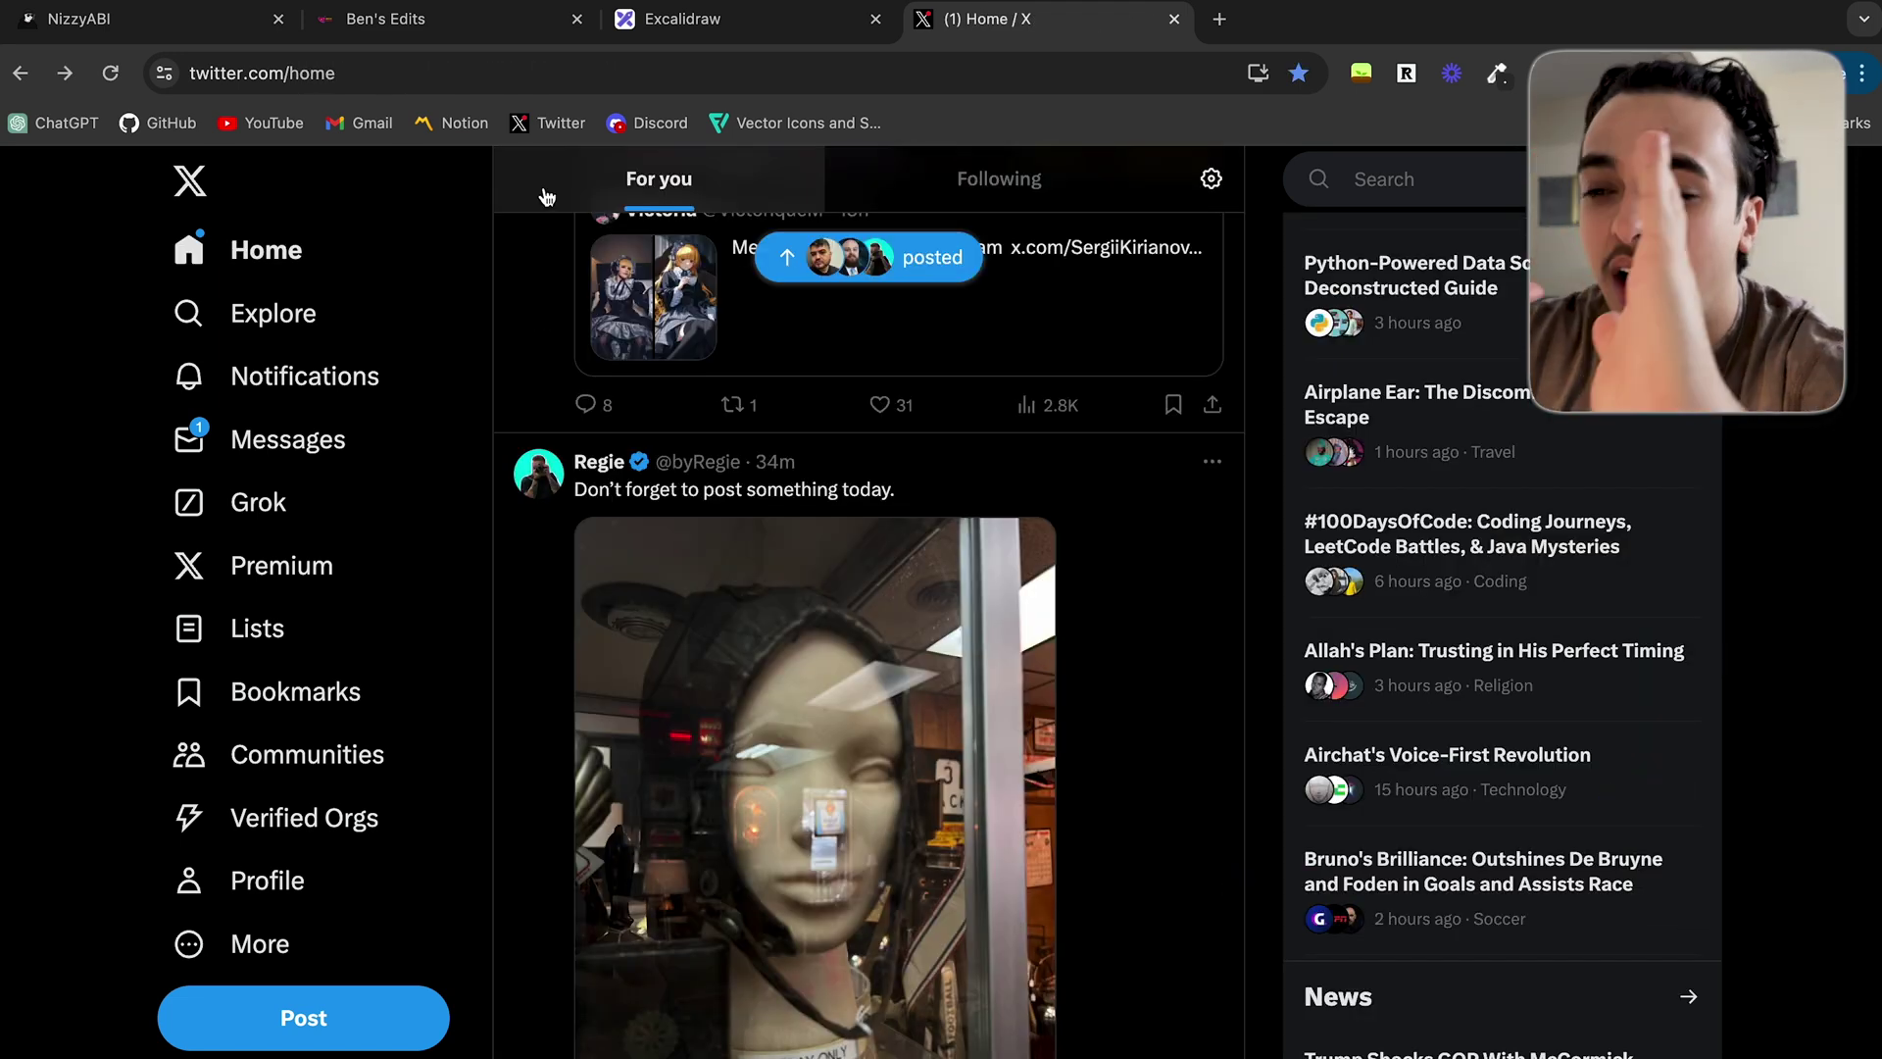